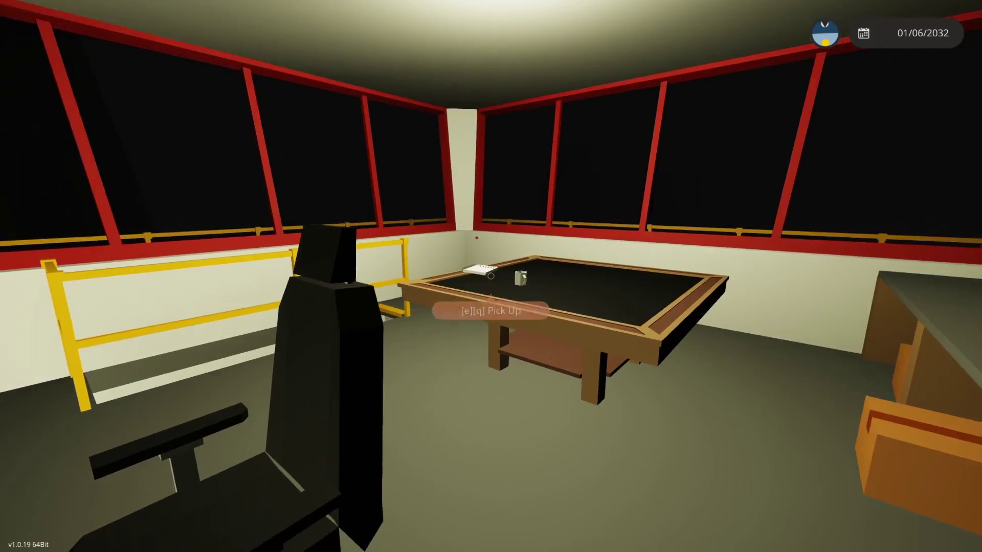
- Walk down the stairwell and out through the glass doors into the night
key("w")
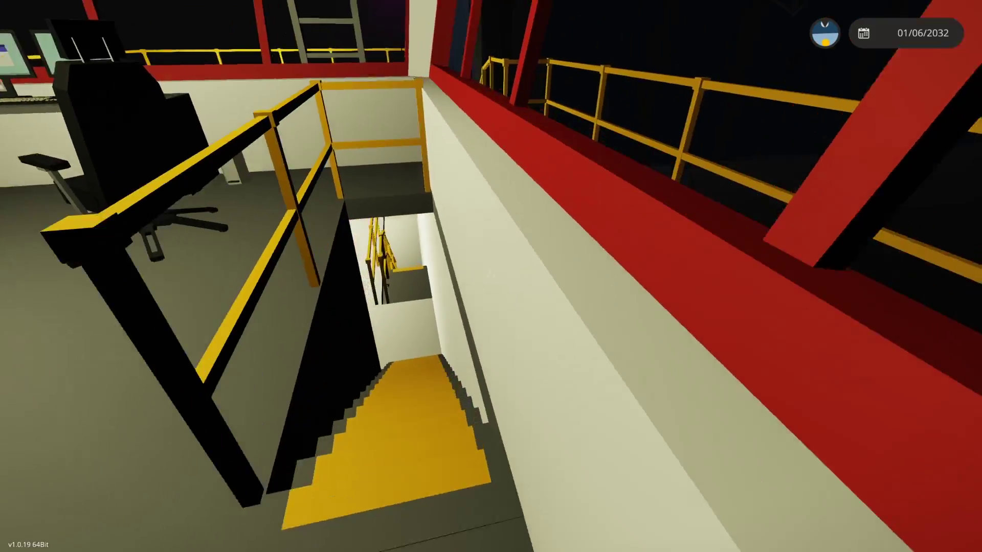
key("w")
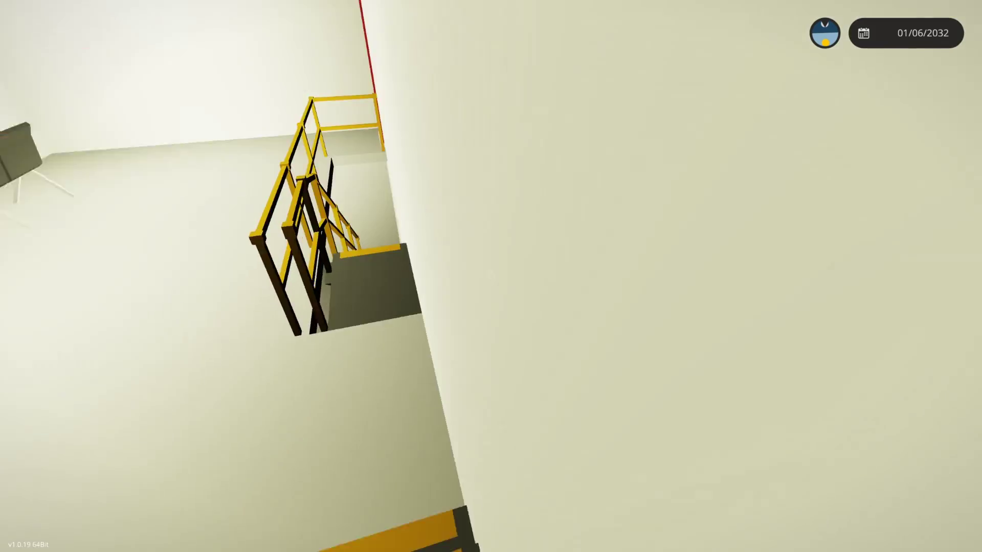
key("w")
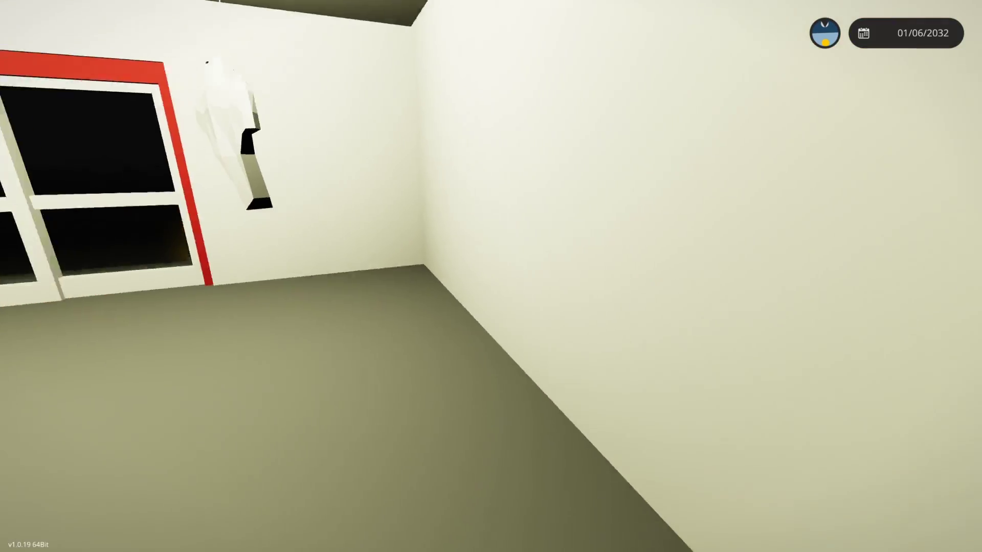
key("w")
key("e")
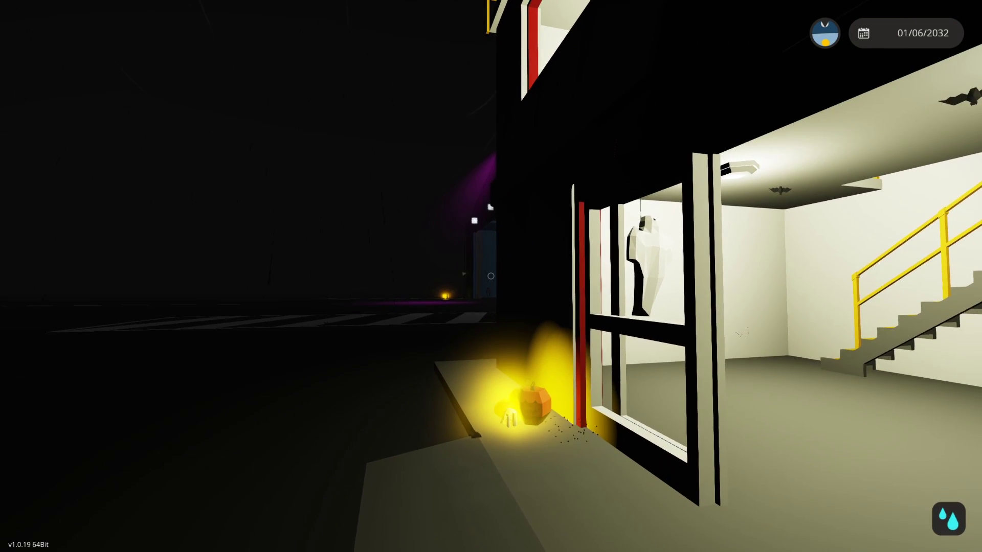
- Spray water from the held item, then re-enter the outpost and face the staircase
left_click(491, 276)
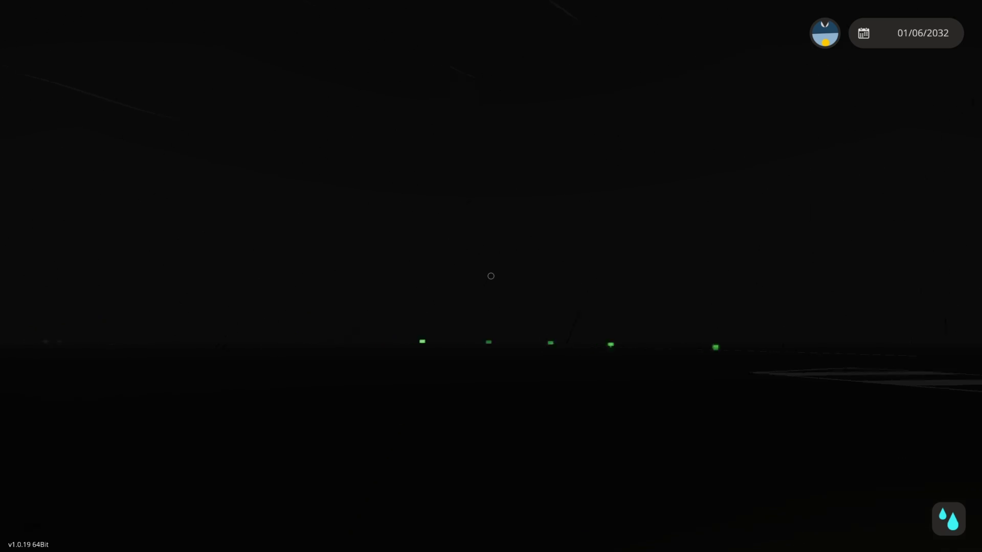
key("w")
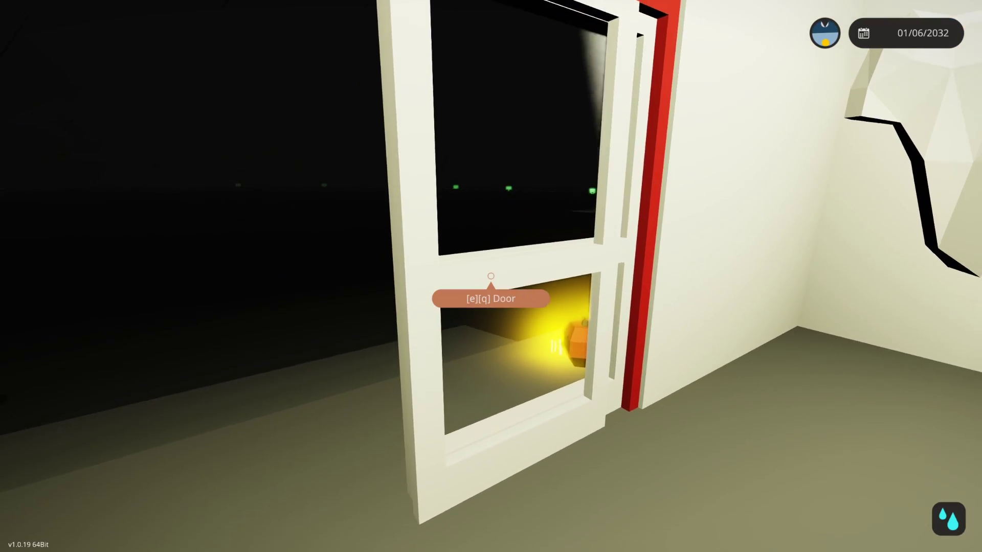
key("e")
key("w")
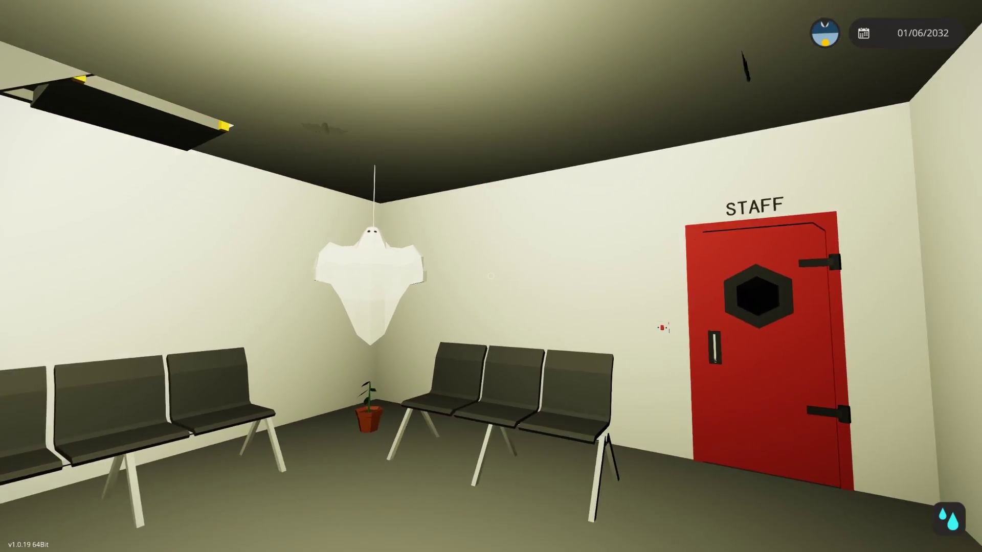
key("w")
key("w")
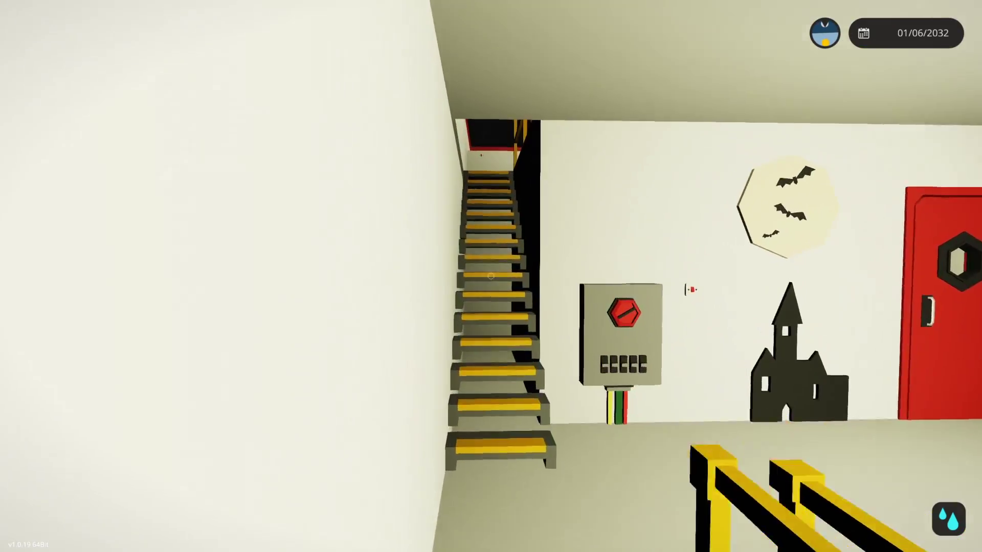
- Climb to the control room and look over the two-monitor desk and desk lamp
key("w")
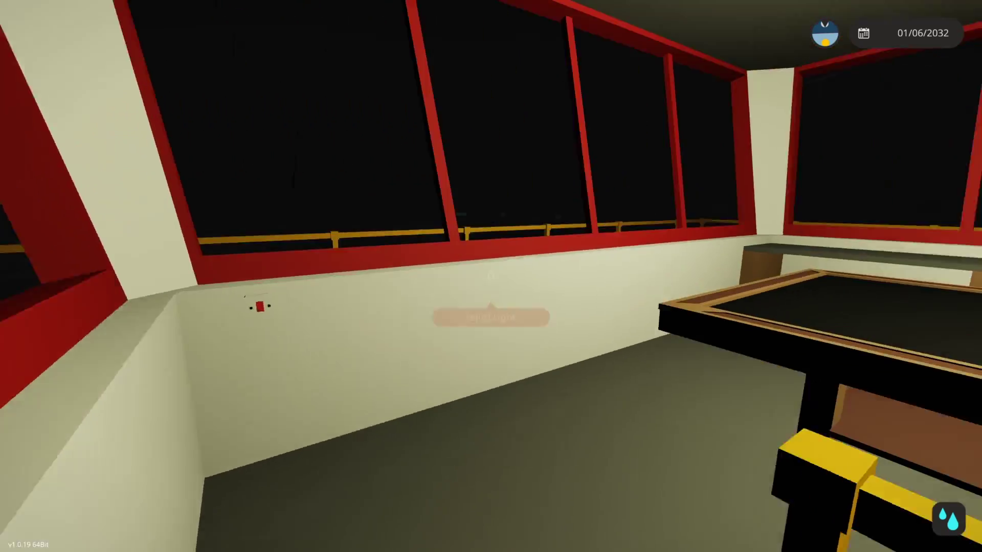
key("w")
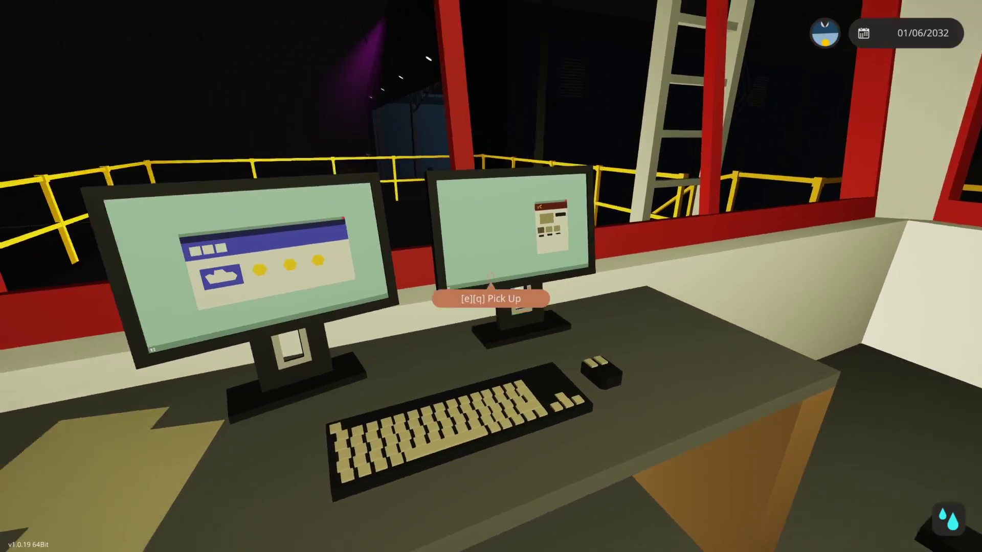
key("a")
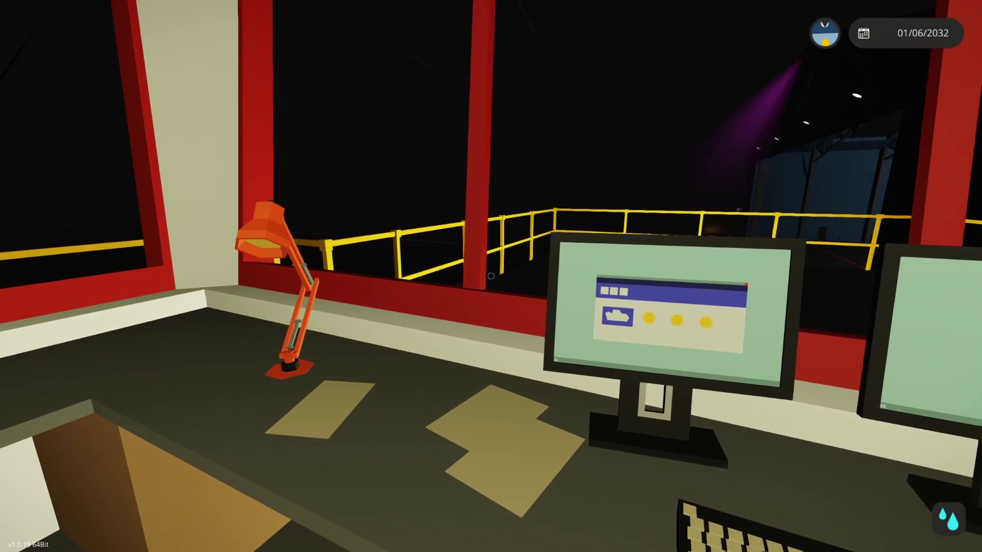
key("w")
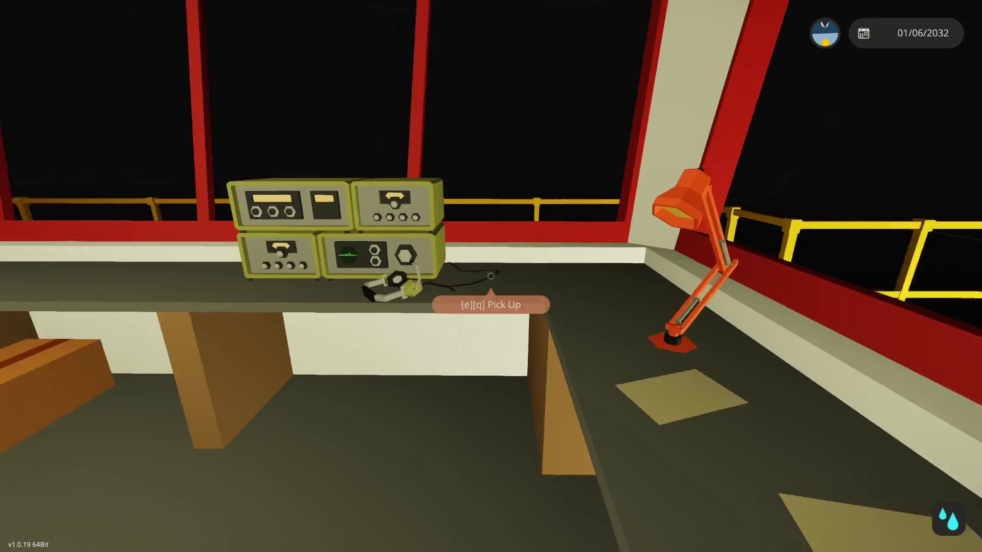
- Inspect the radio sets up close, then return past the railing to the monitors
key("w")
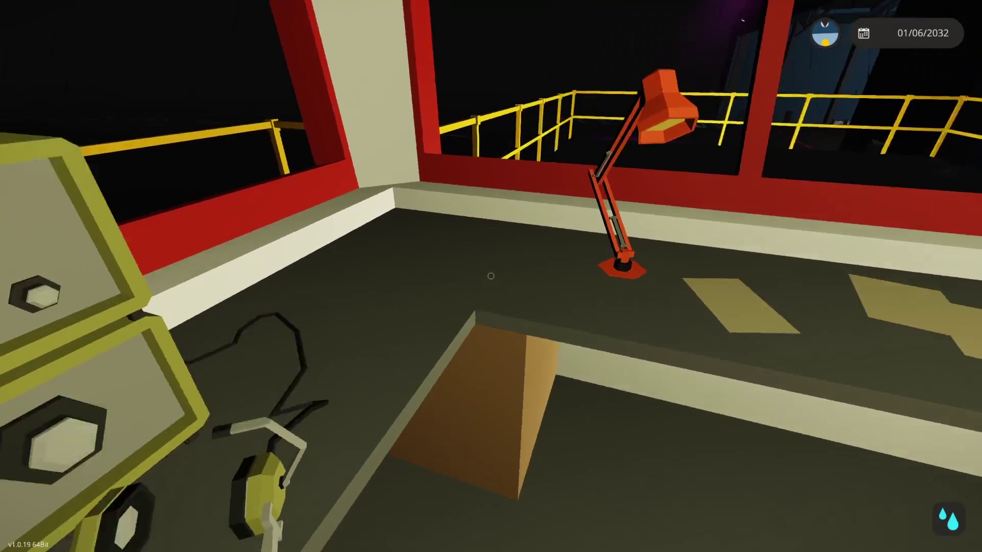
key("s")
key("w")
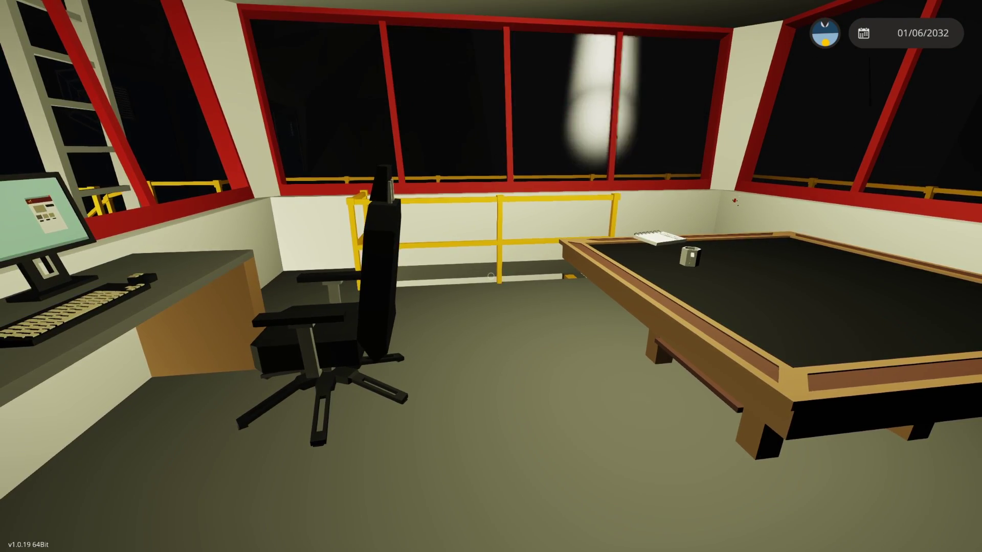
key("w")
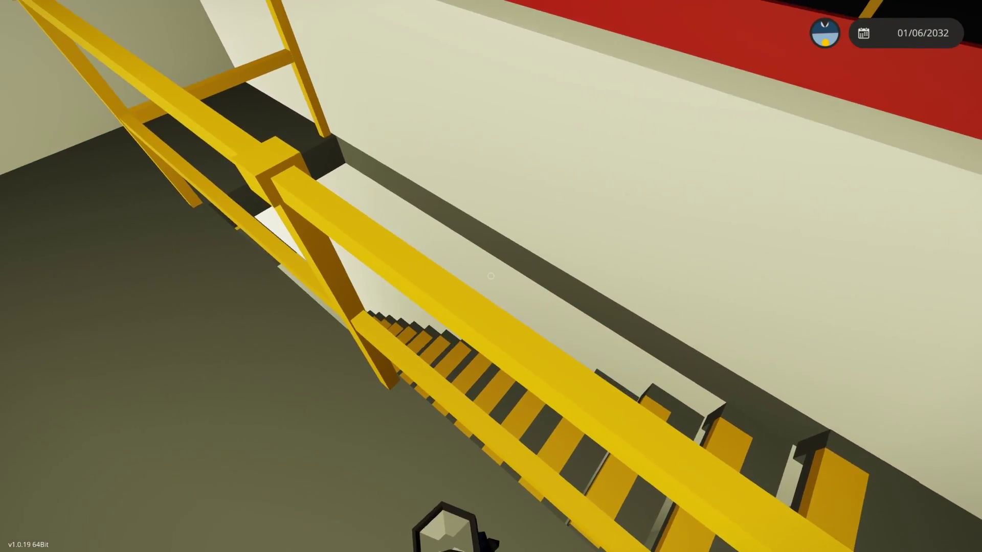
key("w")
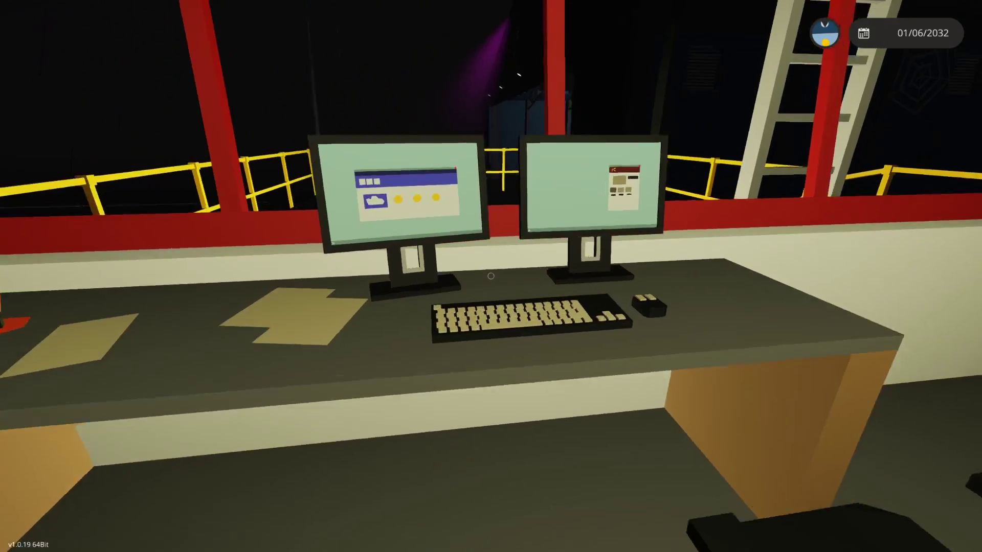
key("w")
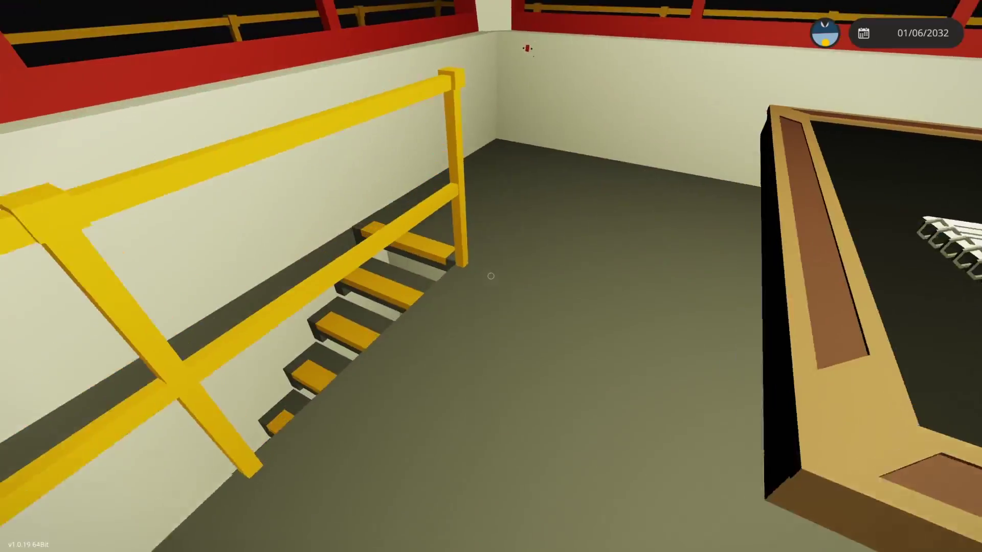
- Descend to the ground-floor room and walk up to the red-framed windows
key("w")
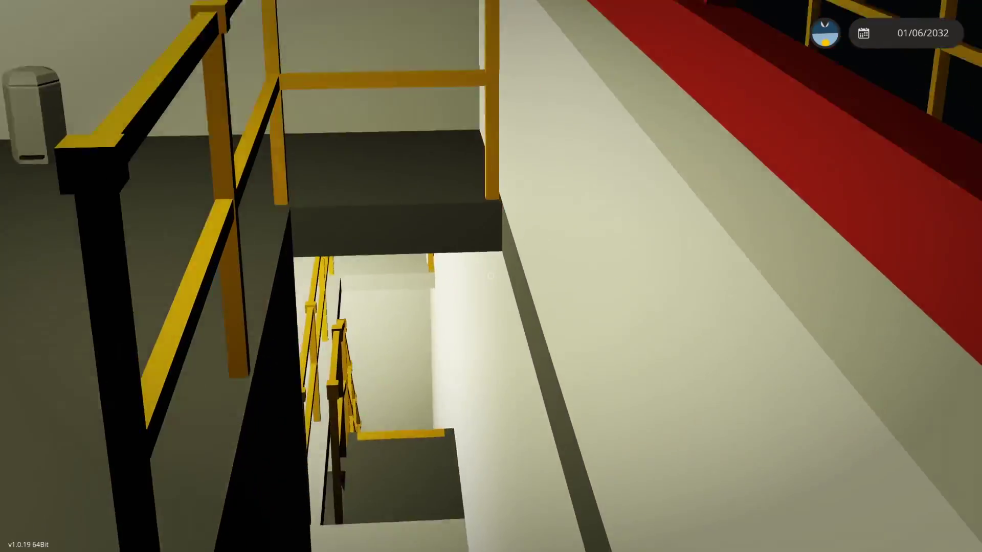
key("w")
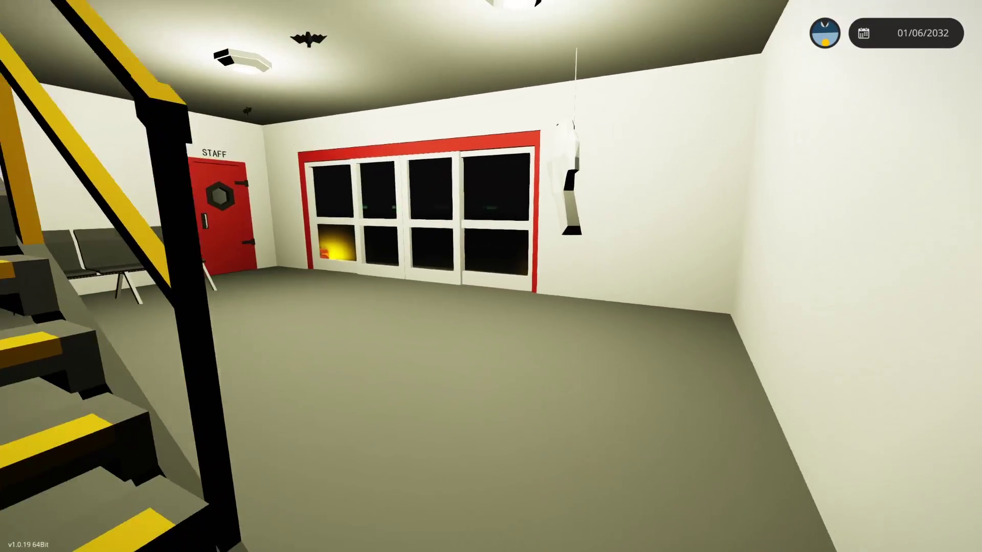
key("w")
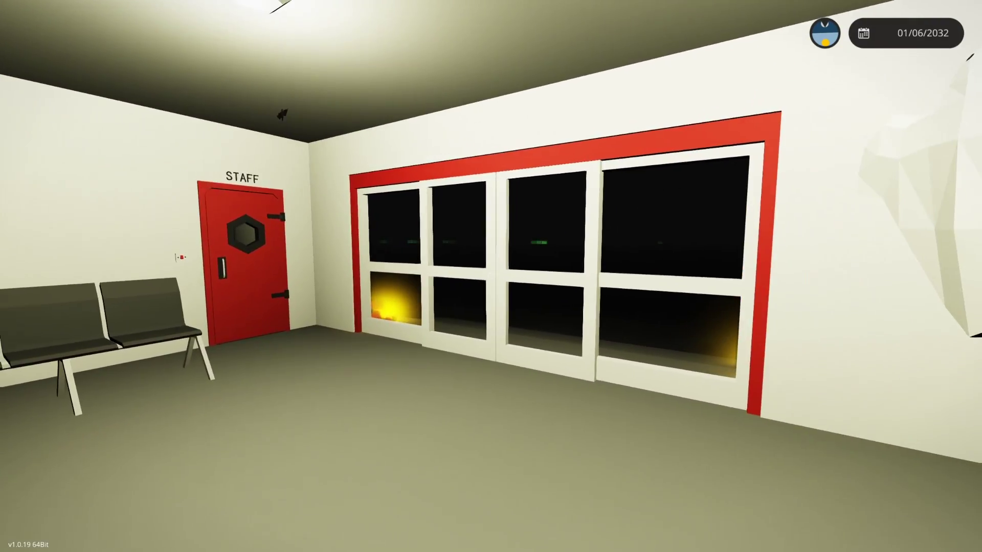
key("w")
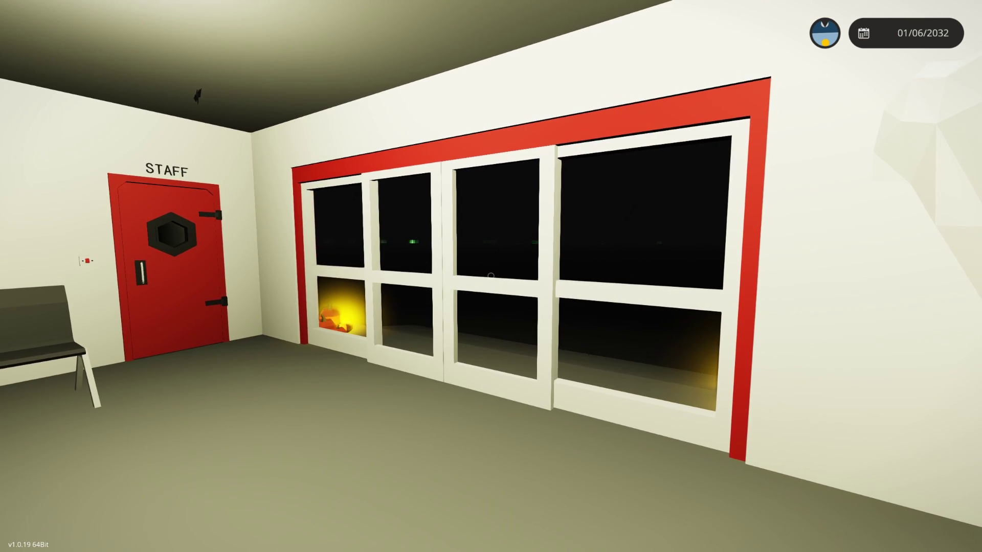
key("s")
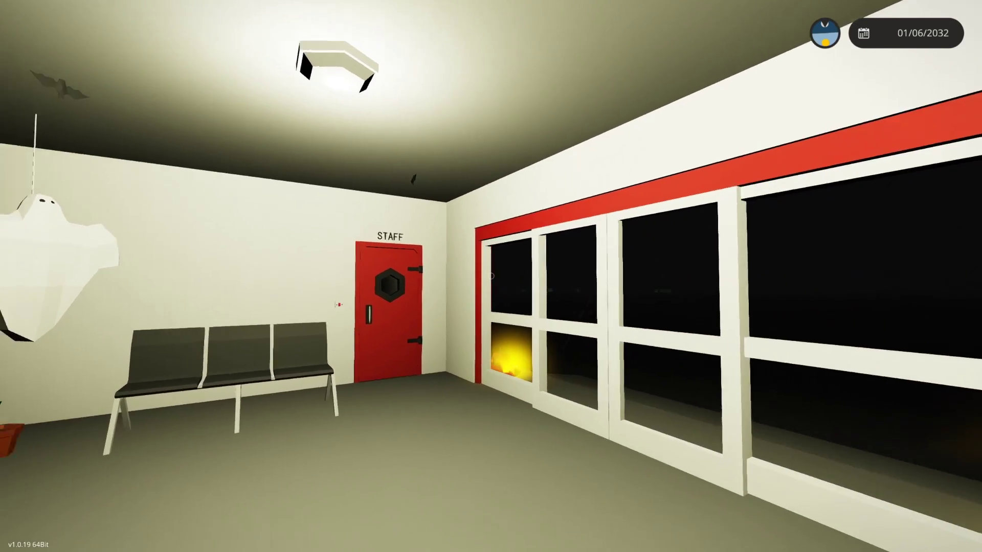
- Go outside past the pumpkin and shine the flashlight on helicopter 02
key("w")
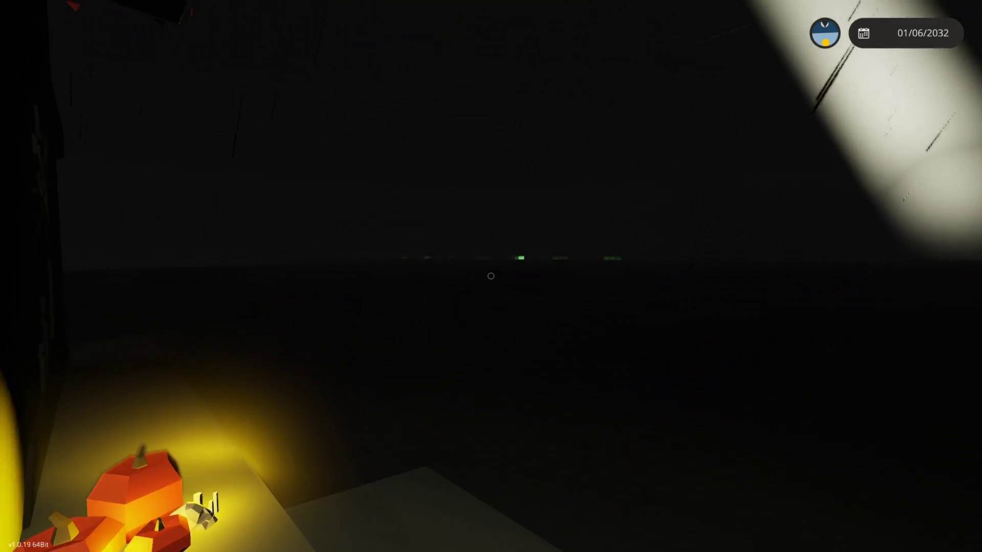
key("w")
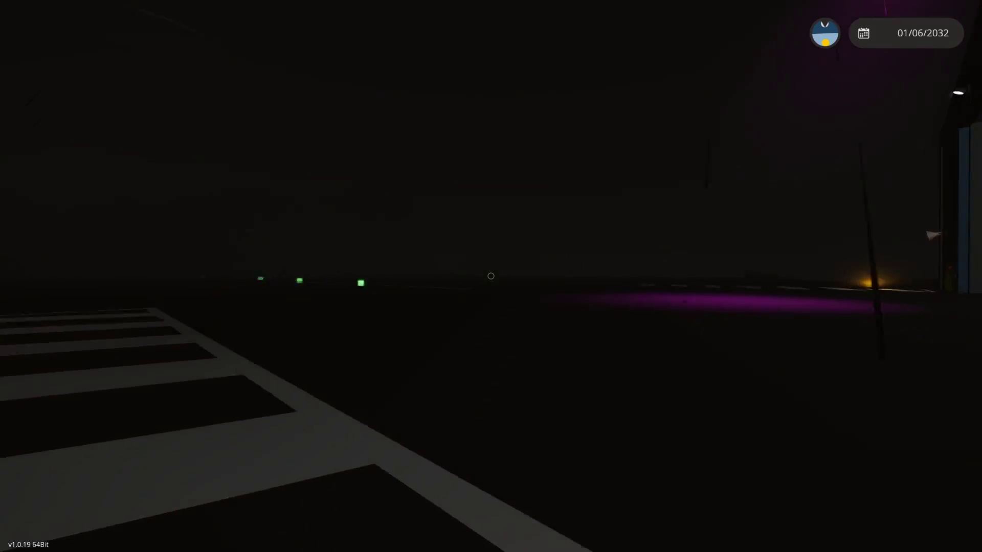
left_click(492, 276)
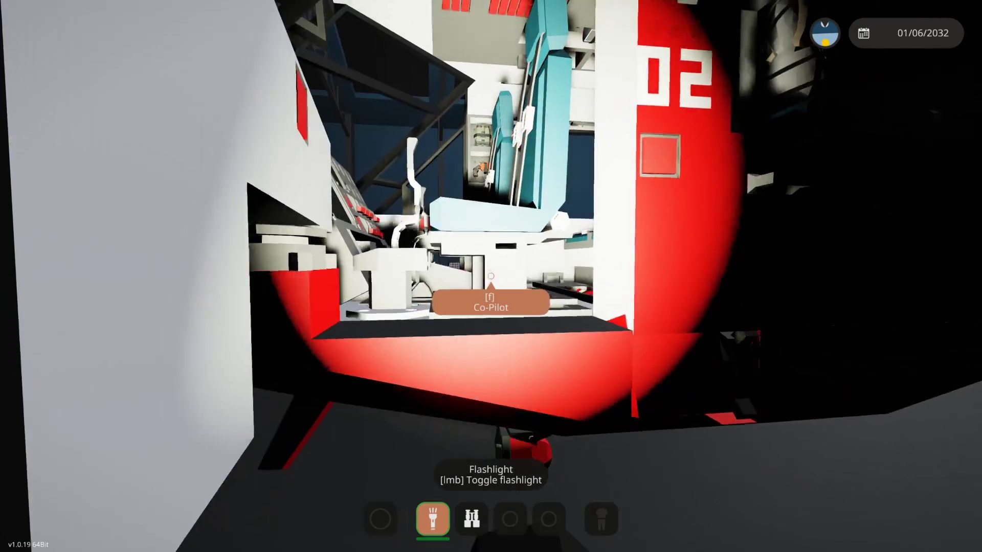
- Stow the held item, sit in the co-pilot seat, then move to the pilot seat
key("2")
key("3")
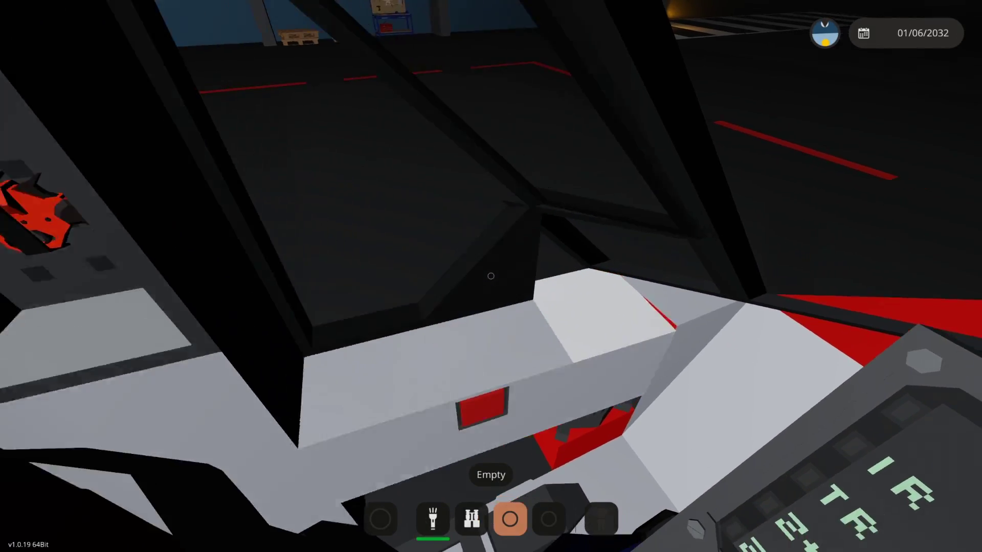
key("f")
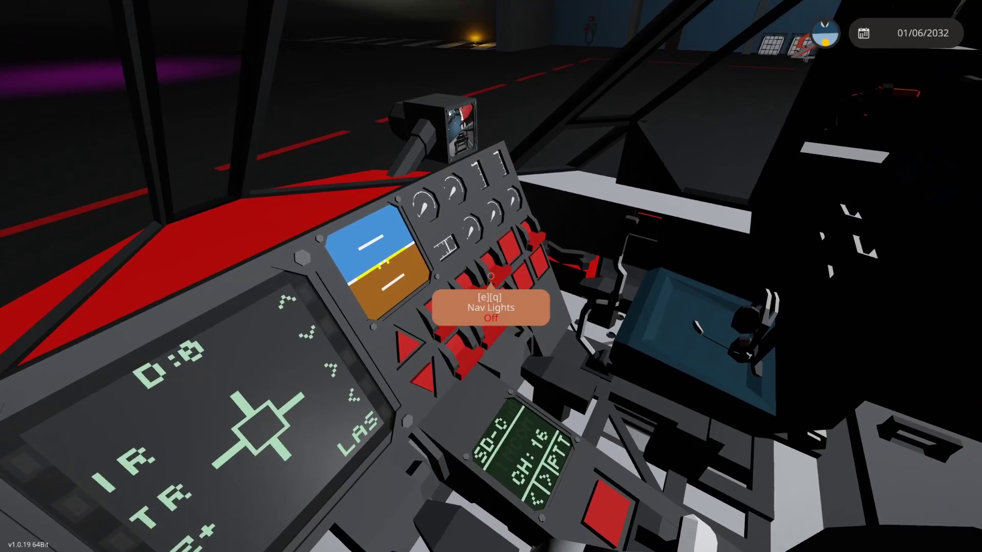
key("q")
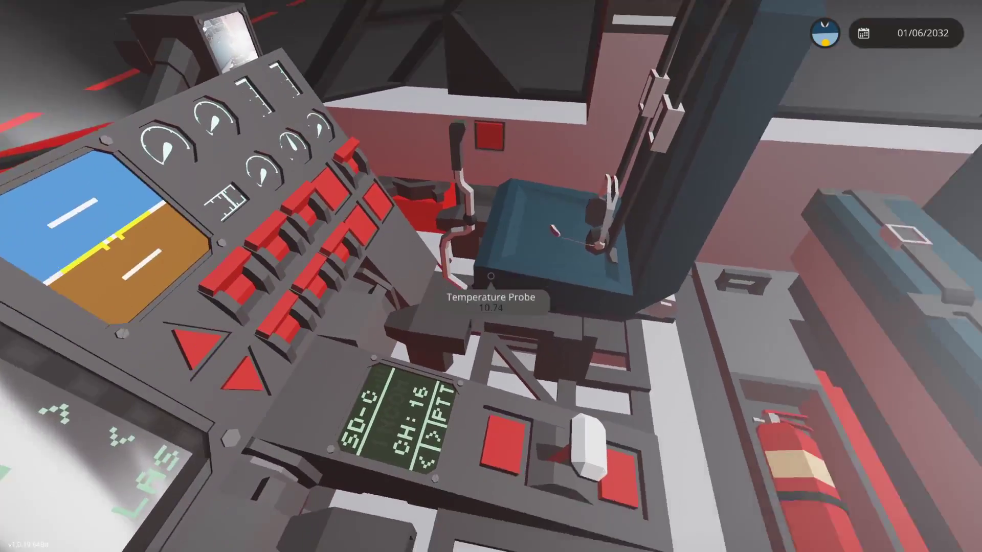
key("f")
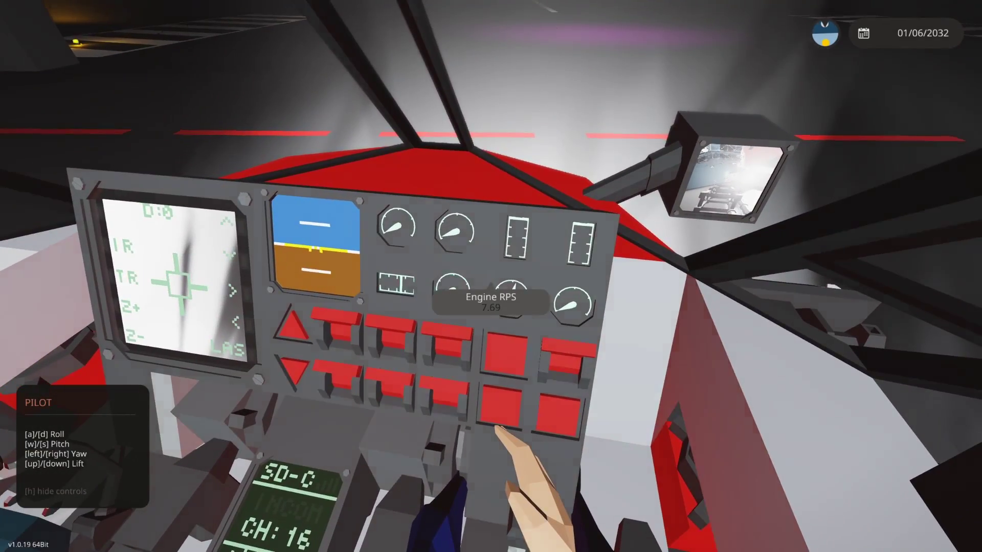
- Check target altitude 50 and fuel (about 1,576 L), then yaw the helicopter right
key("c")
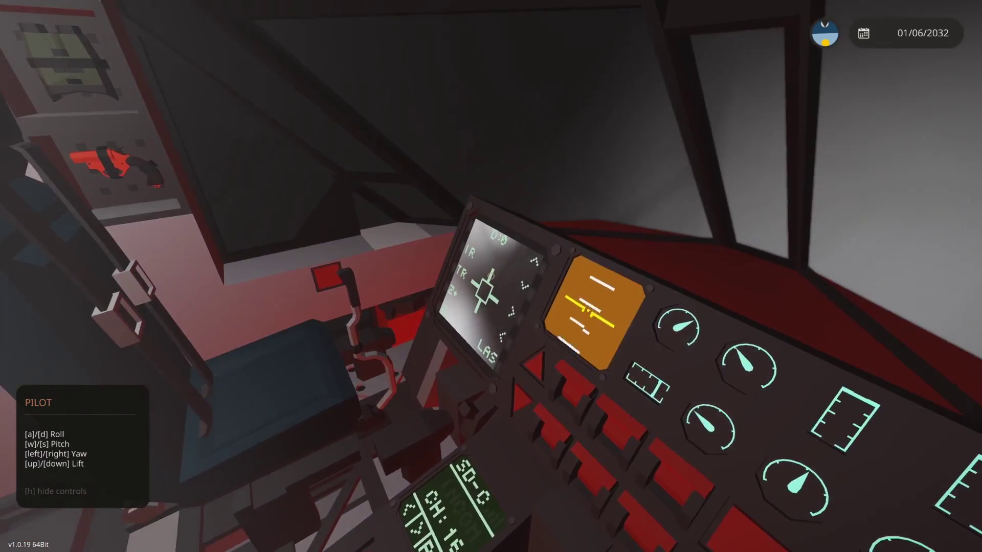
right_click(491, 276)
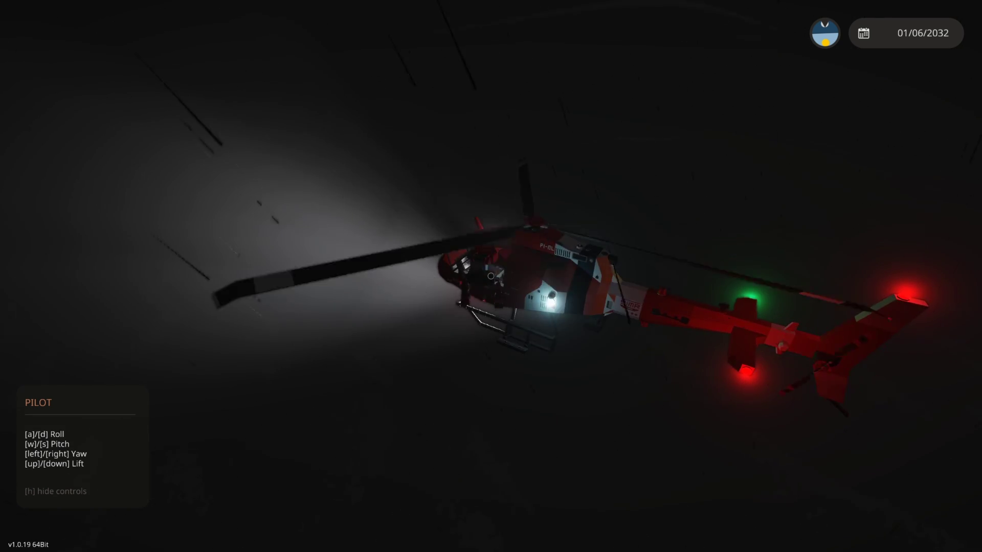
key("Right")
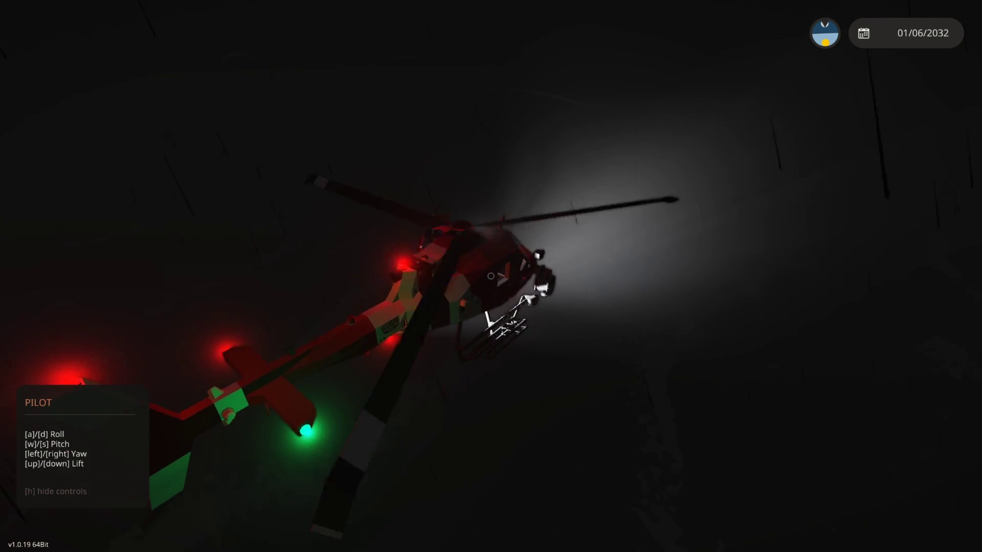
key("Right")
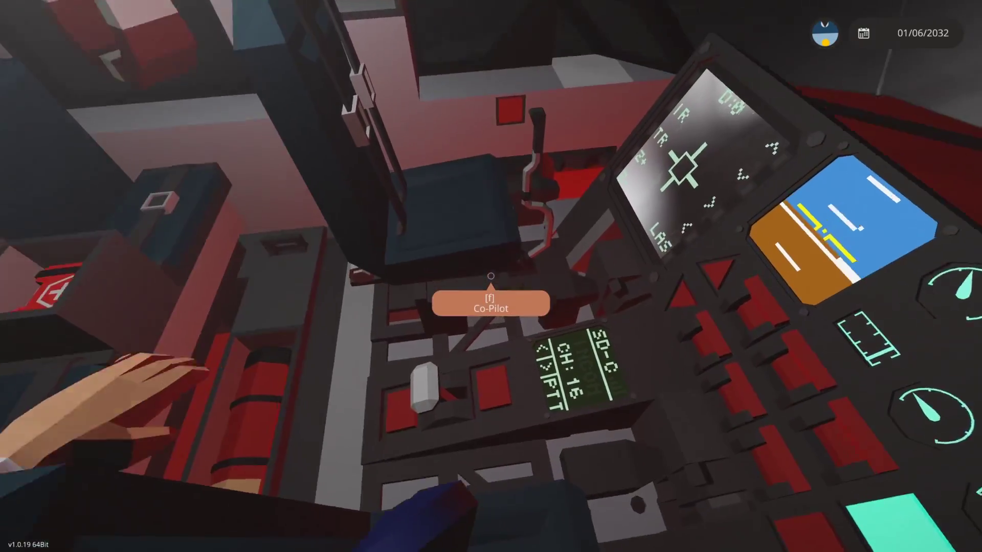
- Inspect the left cockpit display, leave the seat, and walk through the cabin past the heater rack
key("f")
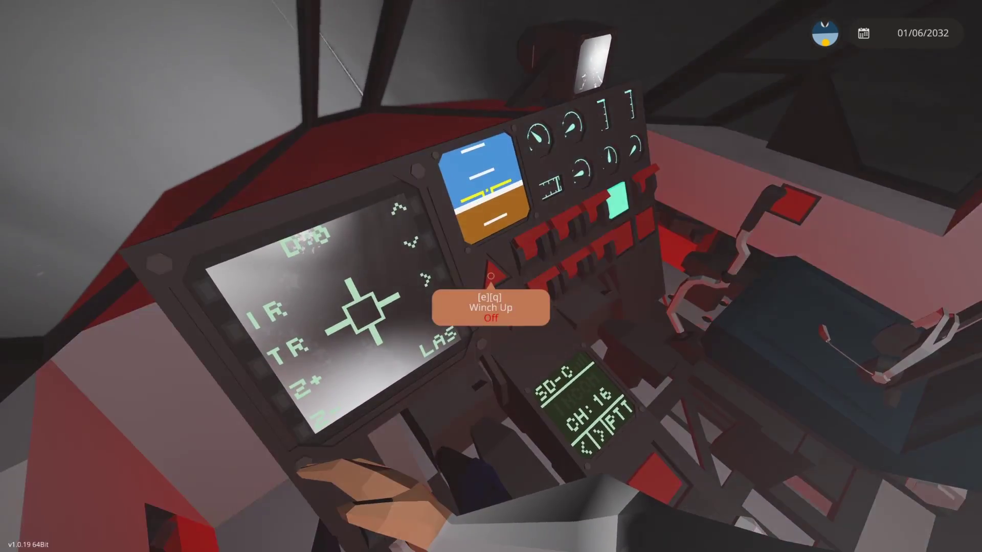
right_click(491, 276)
right_click(491, 276)
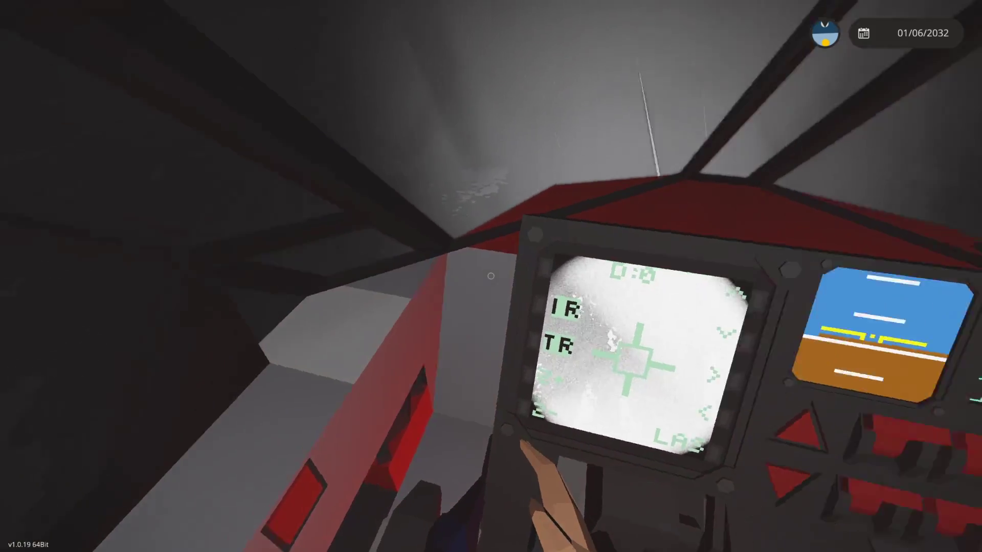
key("f")
key("s")
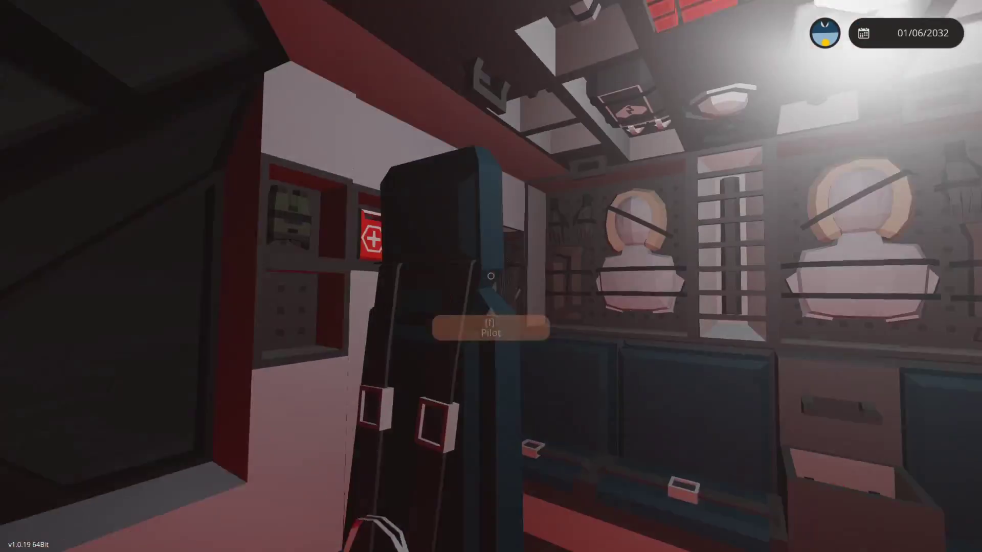
key("w")
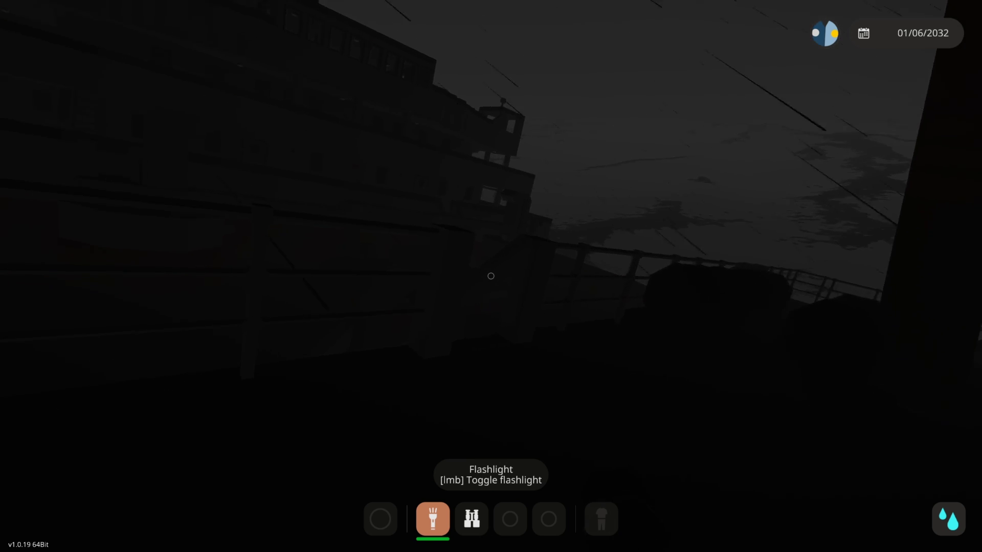
- Switch on the flashlight and cross the deck past the deck box to the red-and-white hull
left_click(491, 276)
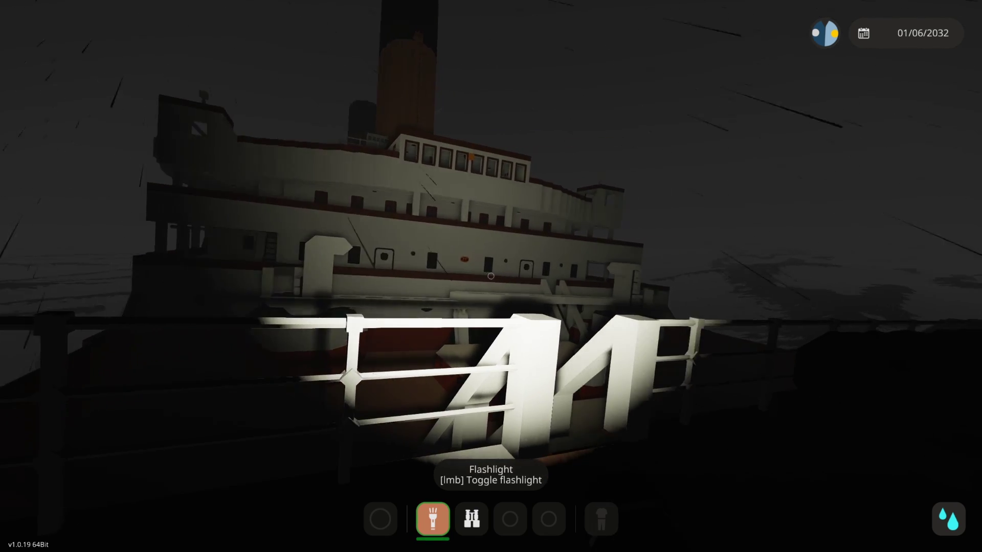
key("w")
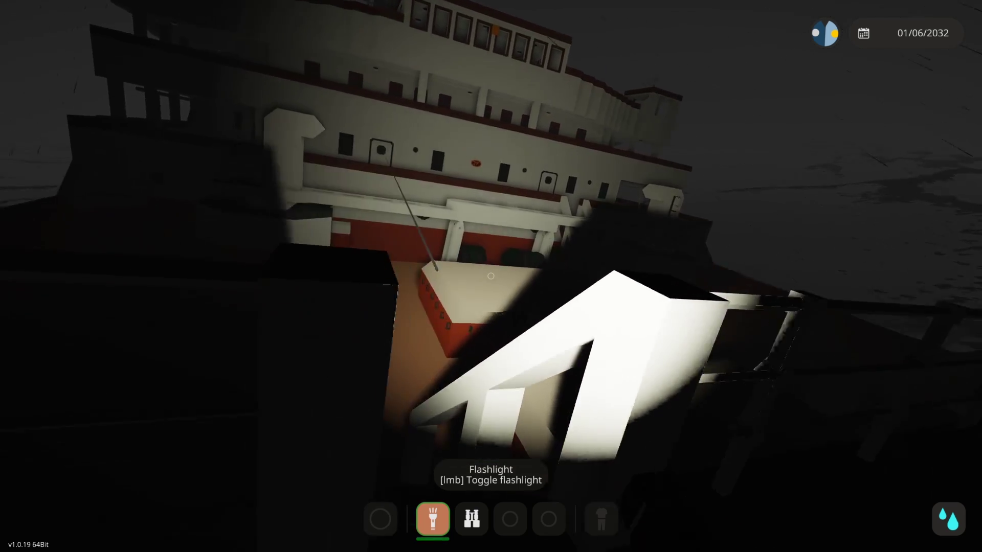
key("w")
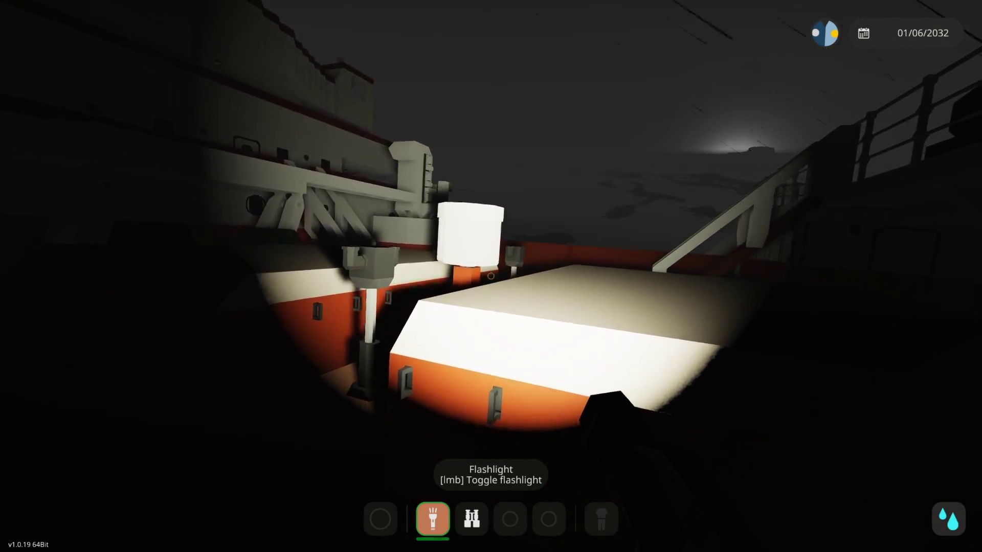
key("w")
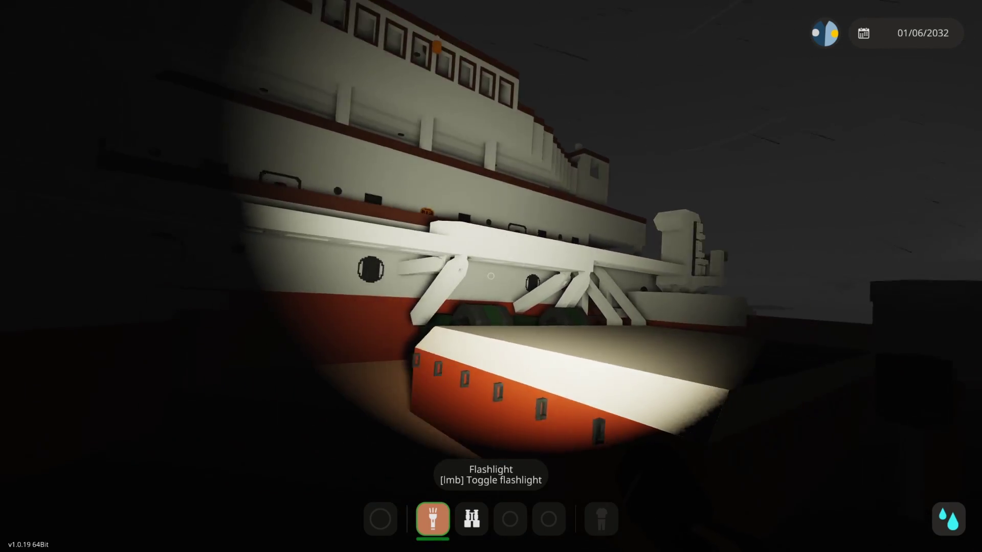
key("w")
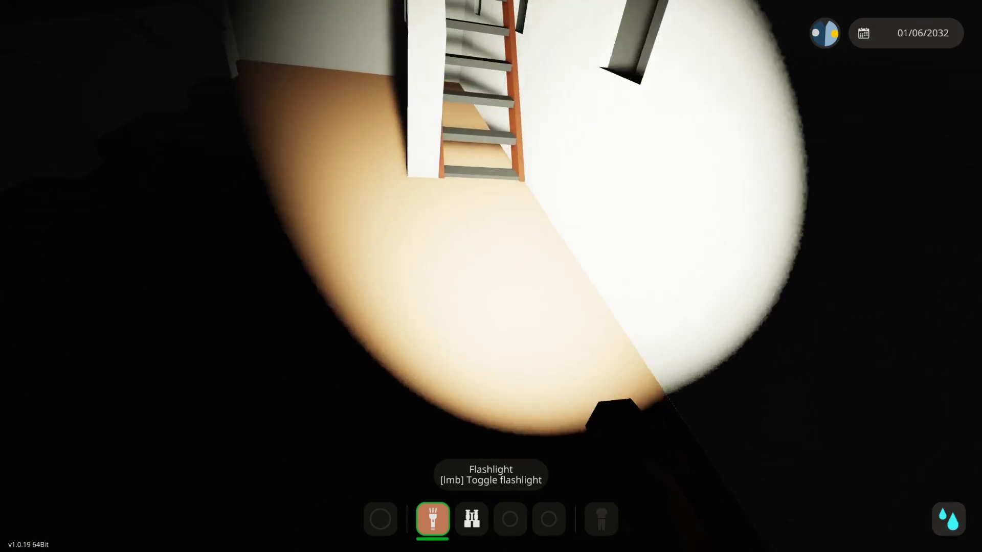
- Climb through the hatch and walk past the bench and crate to the cabin doorway
key("w")
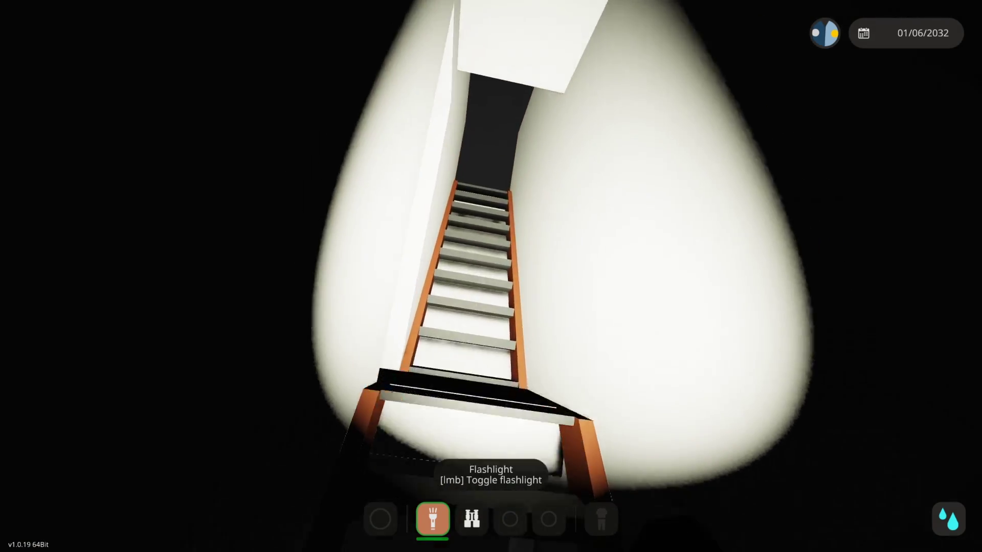
key("w")
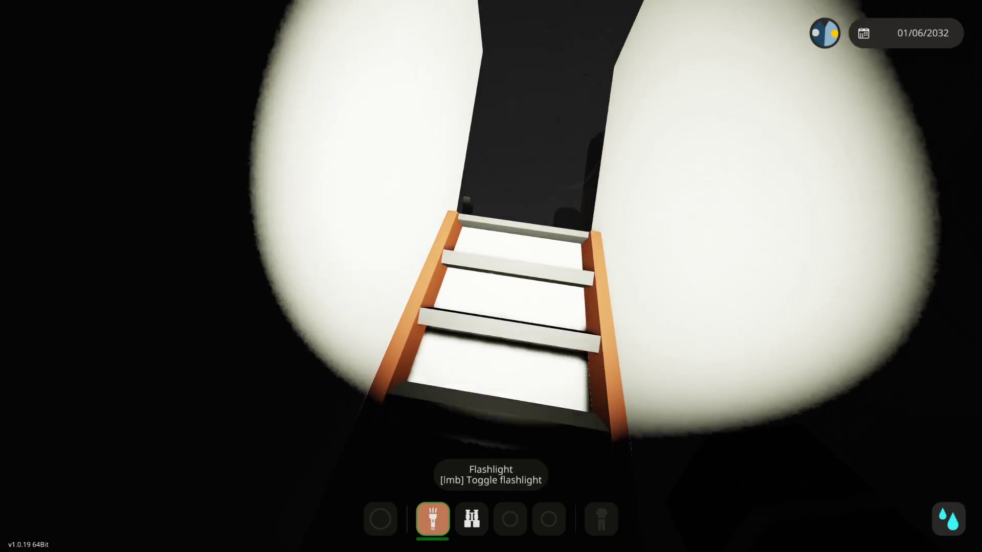
key("w")
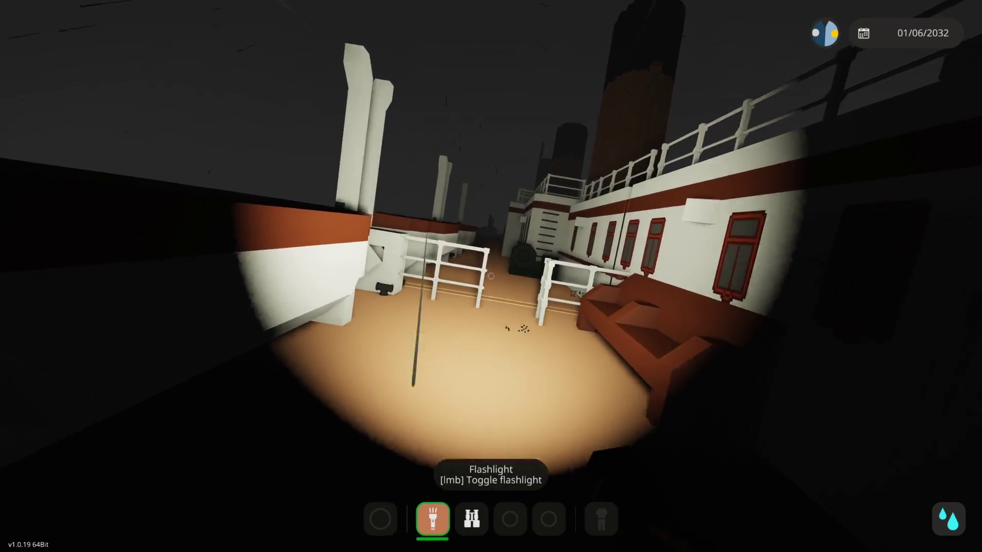
key("w")
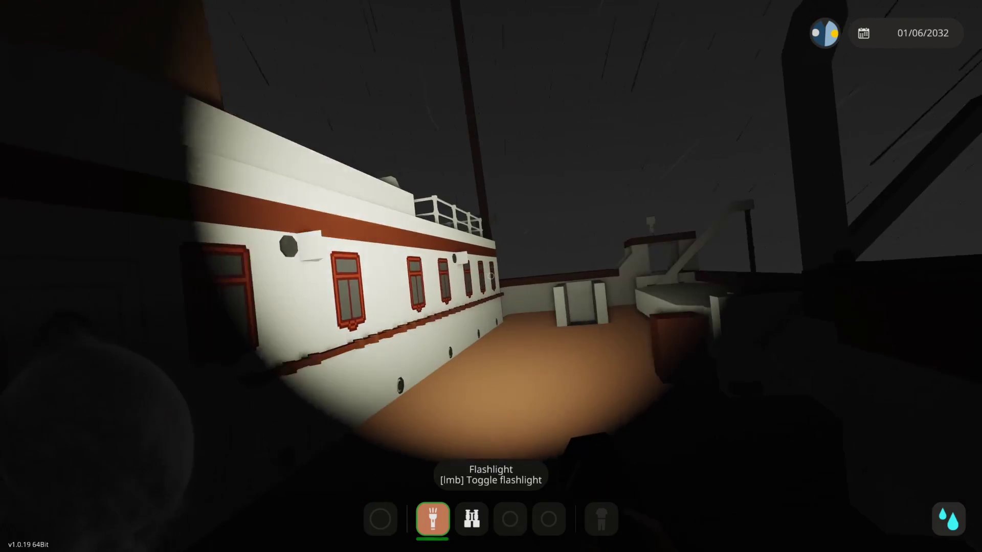
key("w")
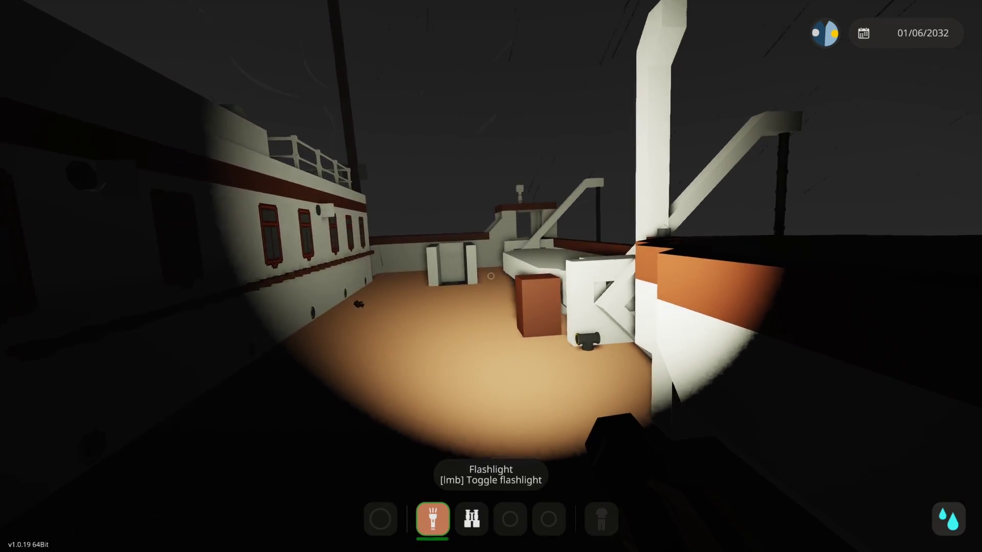
key("w")
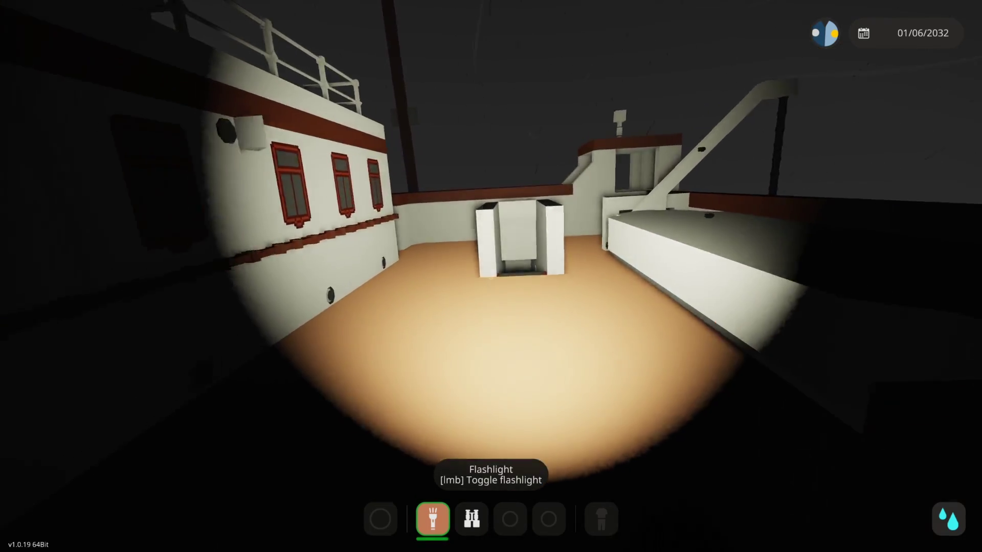
key("w")
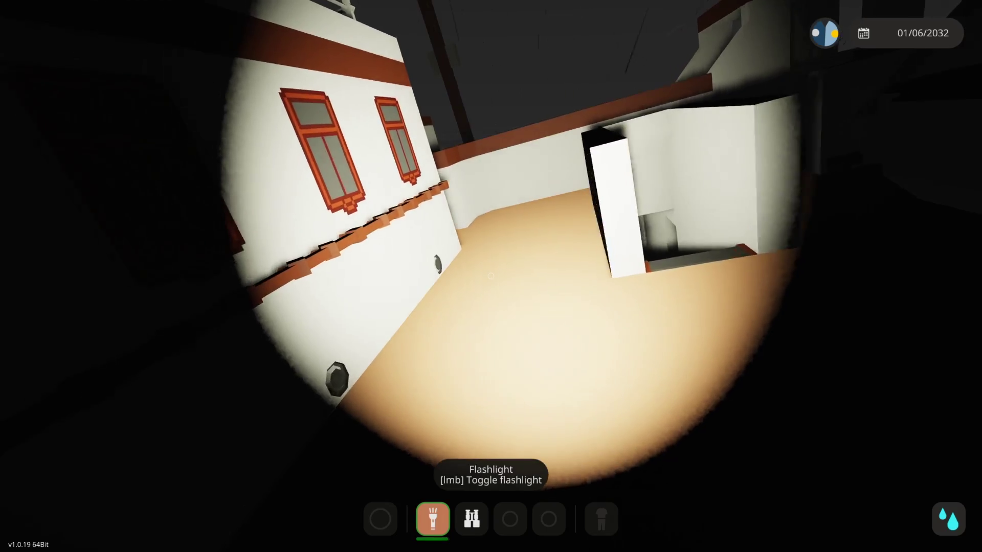
key("w")
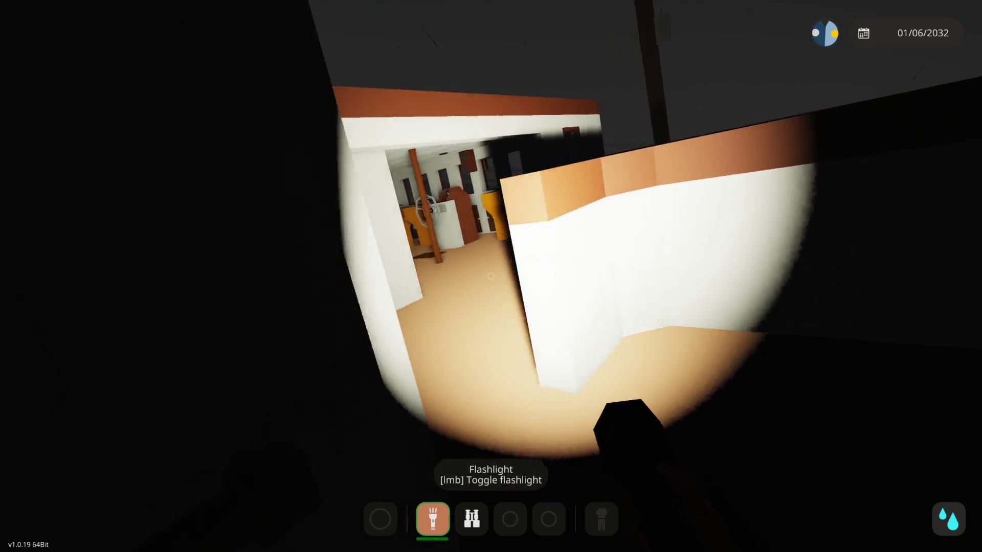
- Pass through the bridge room into the yellow-pillared cabin, then put away the flashlight
key("w")
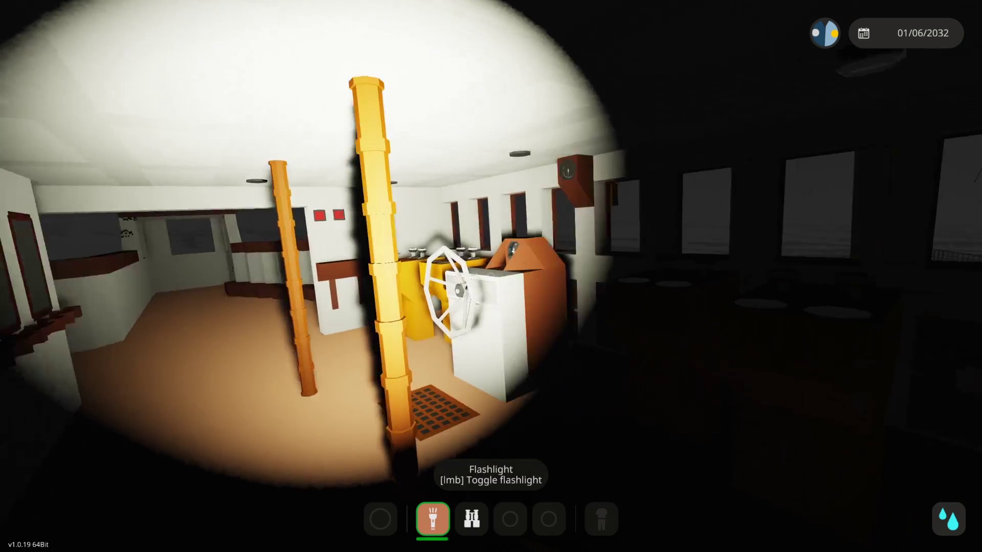
key("w")
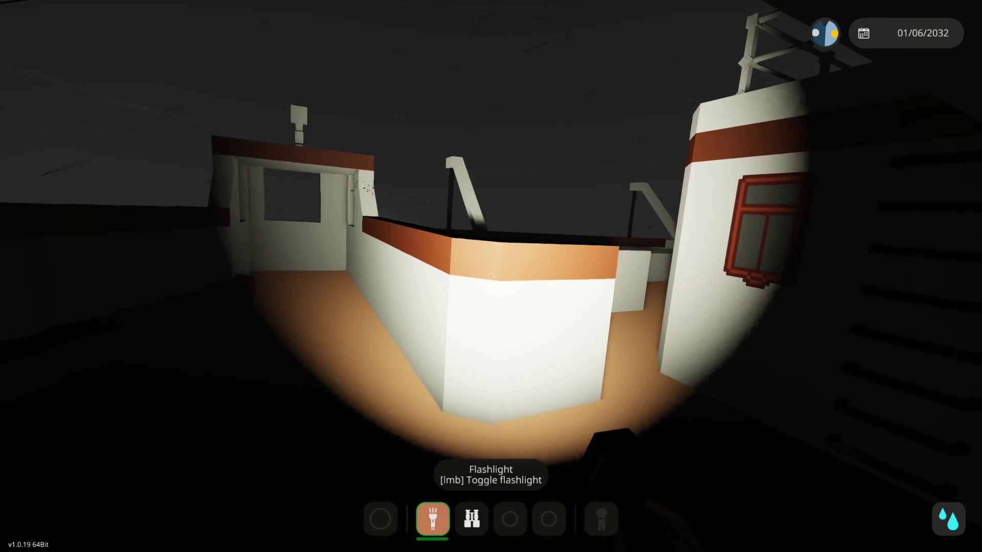
key("w")
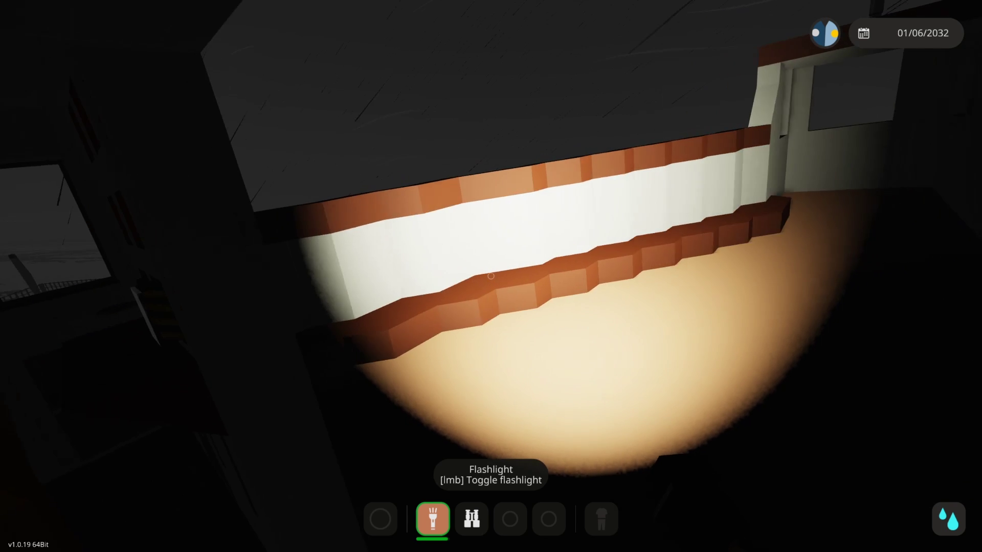
key("w")
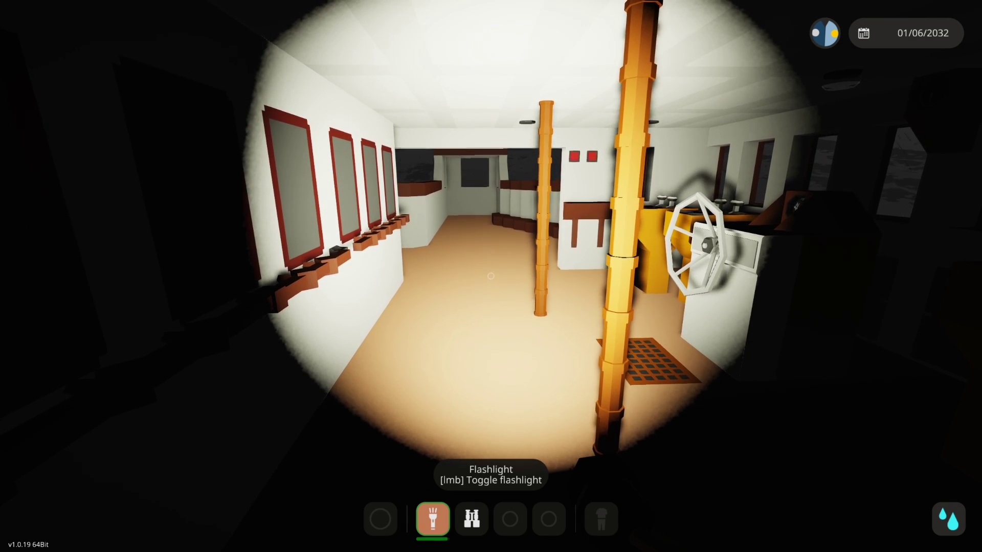
key("g")
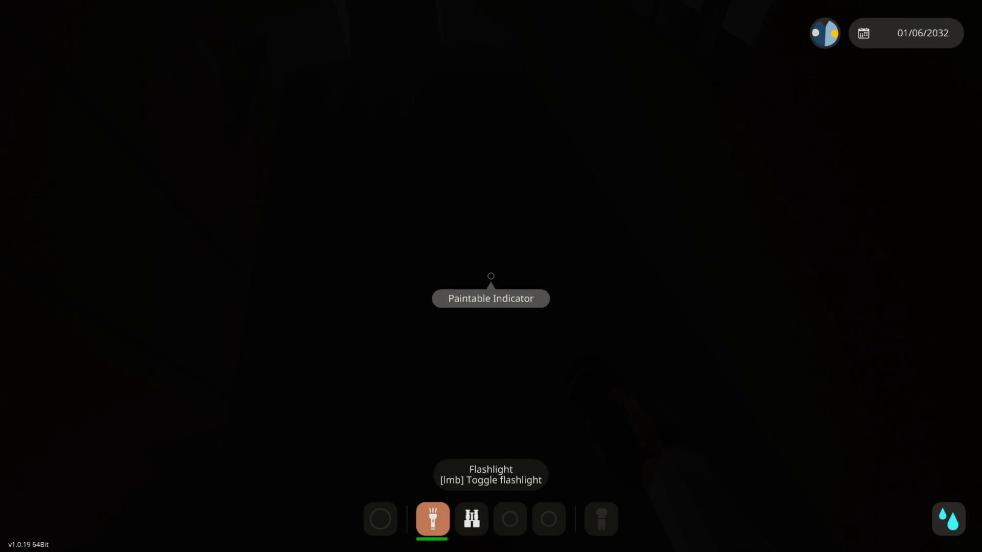
- Switch the flashlight back on and go down into the patterned-floor rooms
left_click(491, 276)
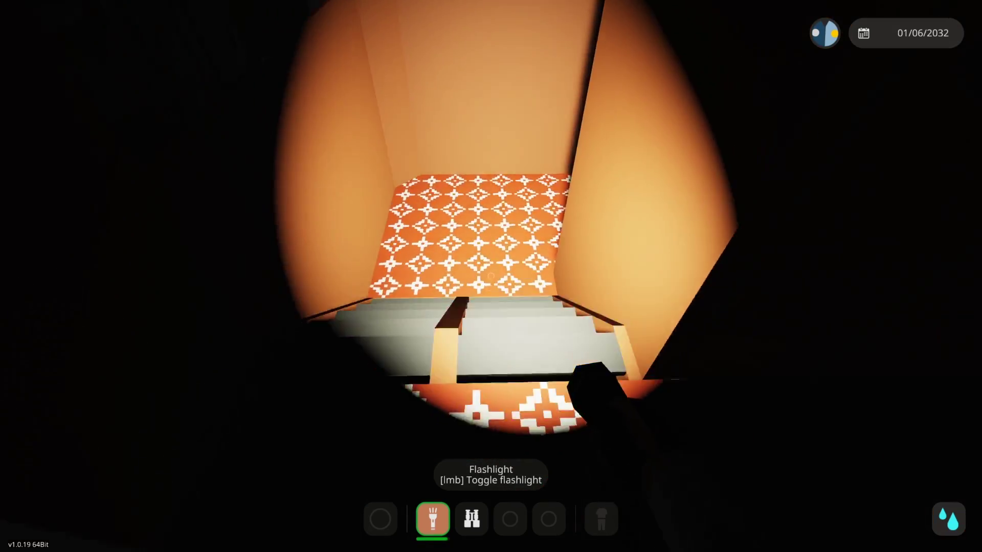
key("w")
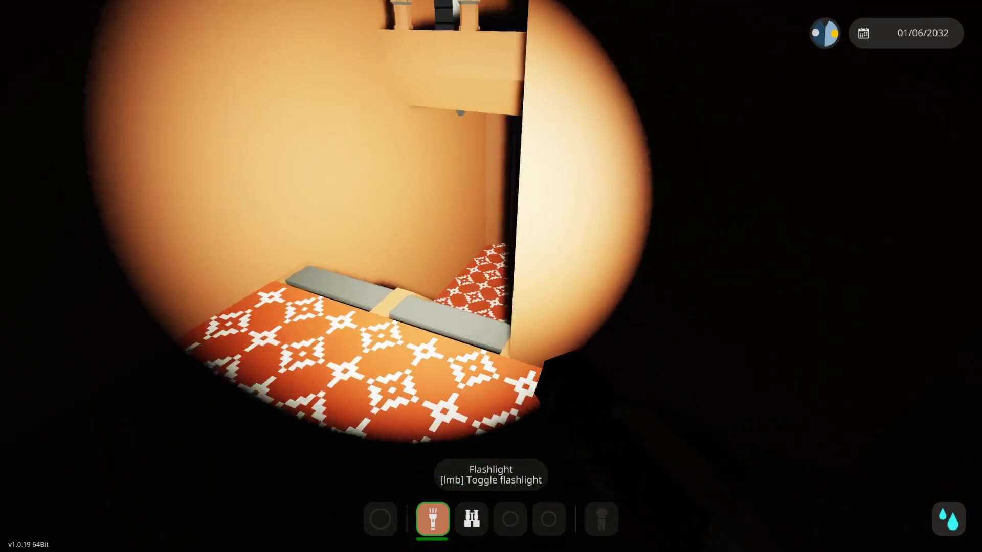
key("w")
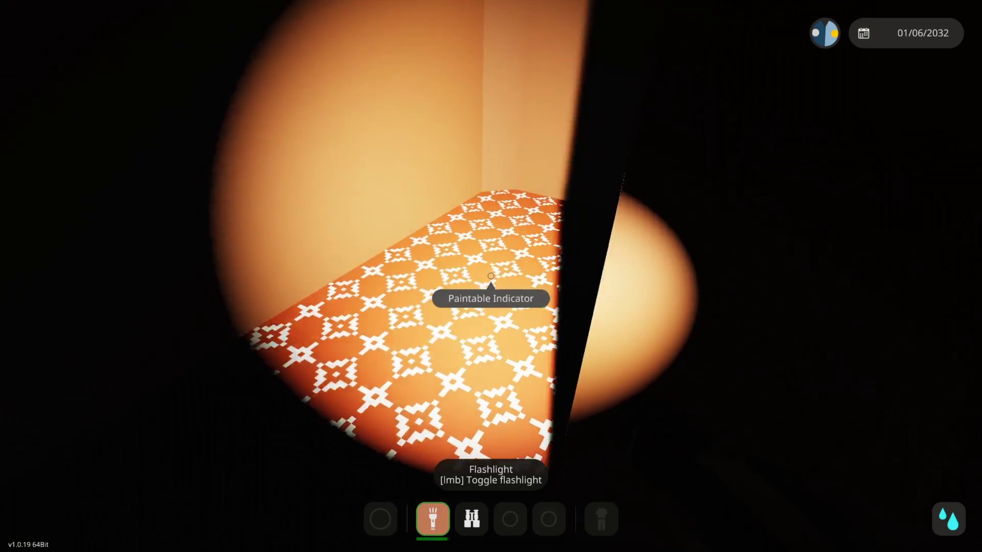
key("w")
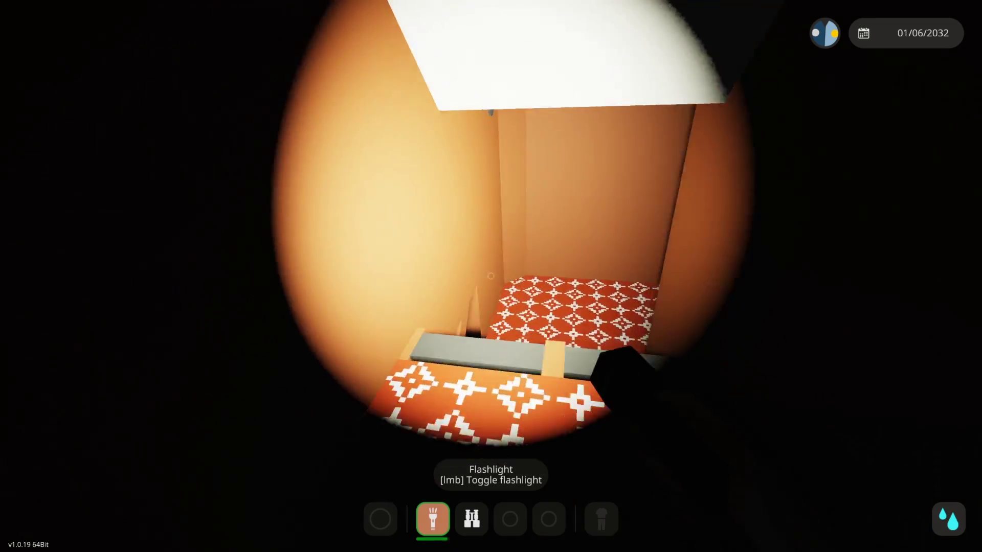
key("w")
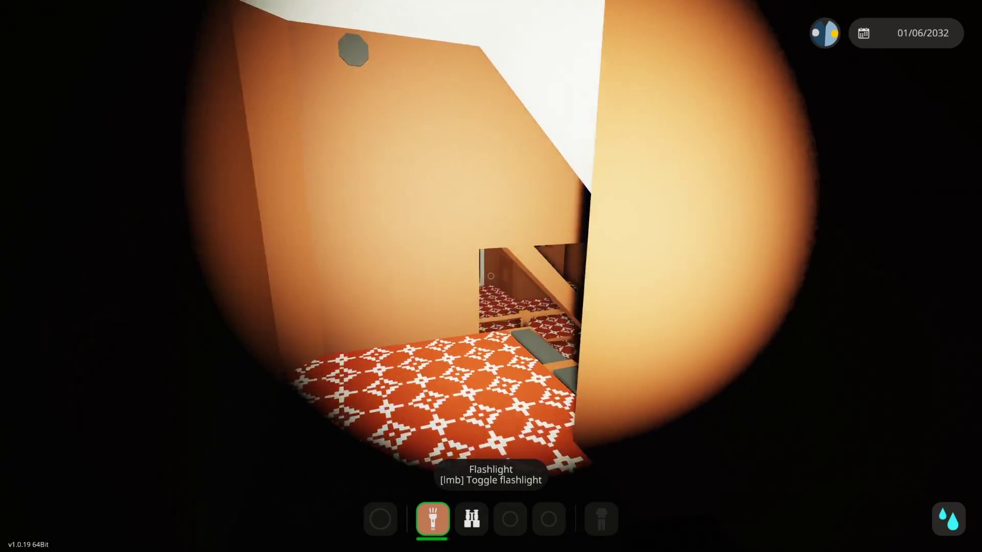
- Cross the panelled room by the red-railed stairs and drop the flashlight on the carpet
key("w")
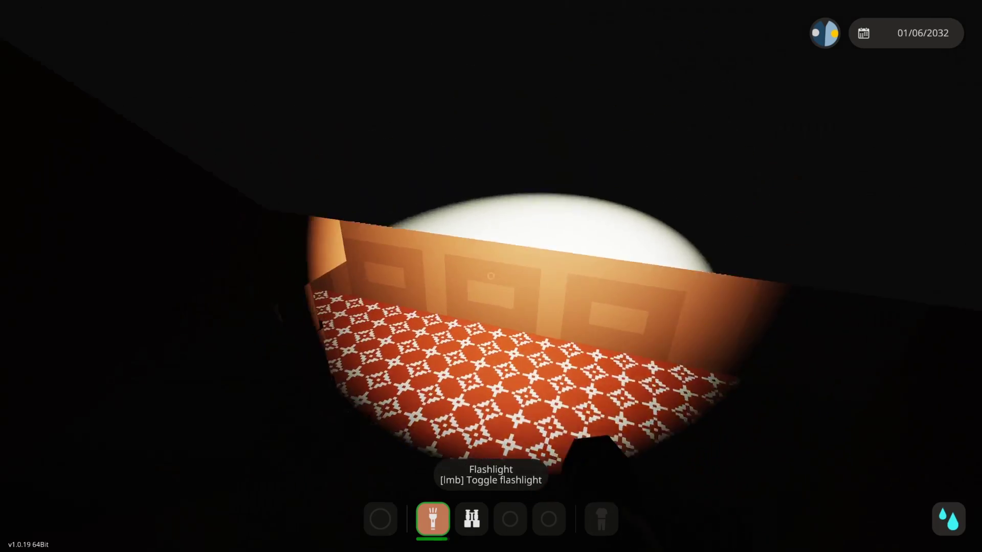
key("w")
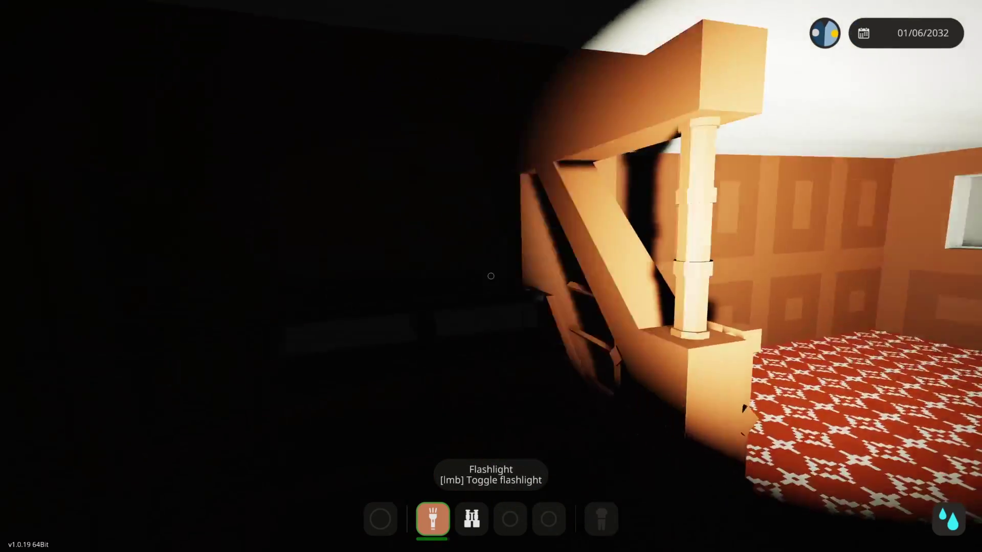
key("w")
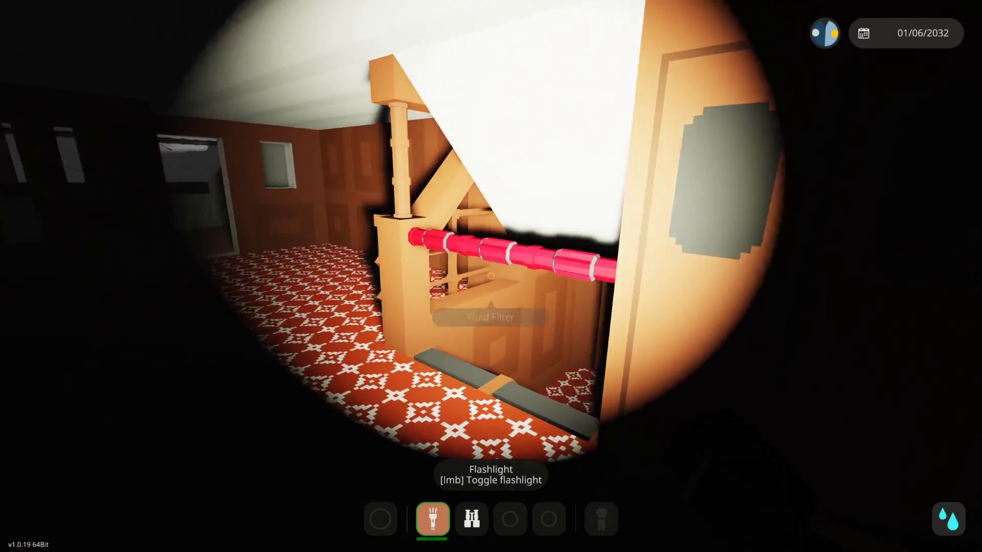
key("w")
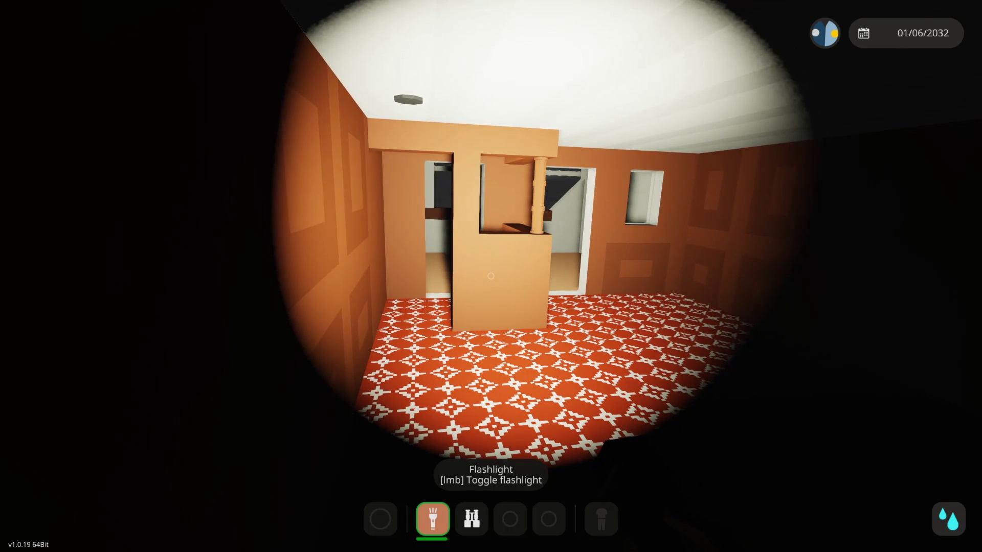
key("q")
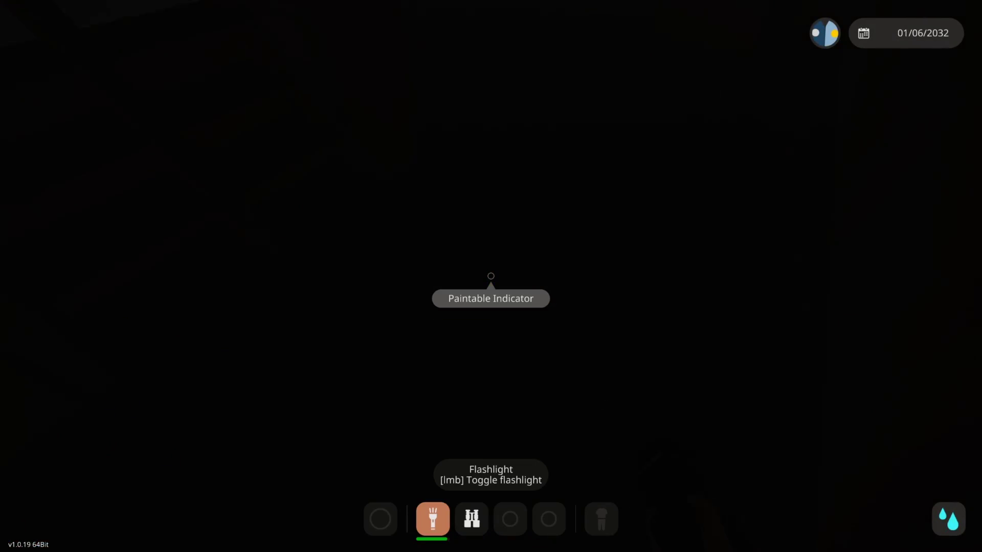
- Switch the flashlight back on and walk through the doorway to the sea-facing window
left_click(491, 276)
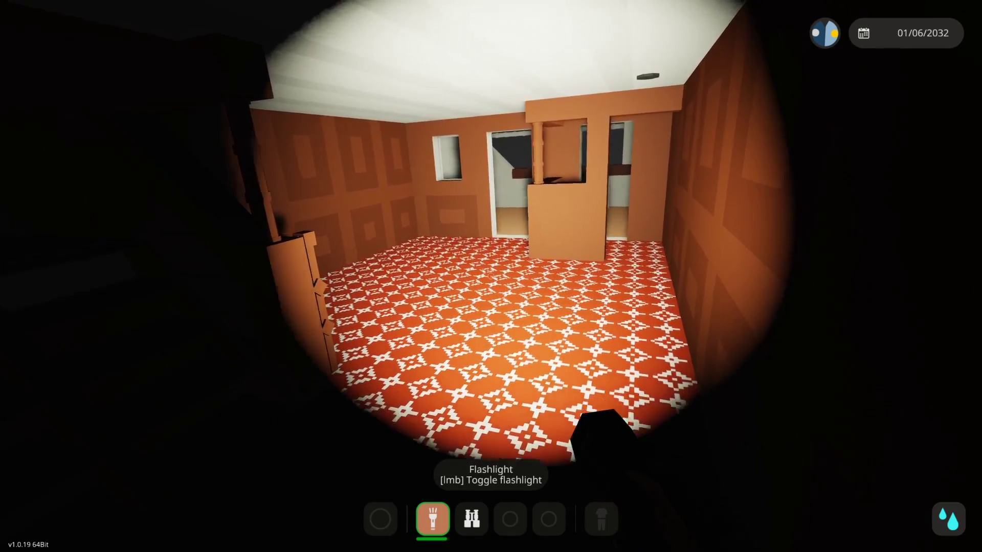
key("w")
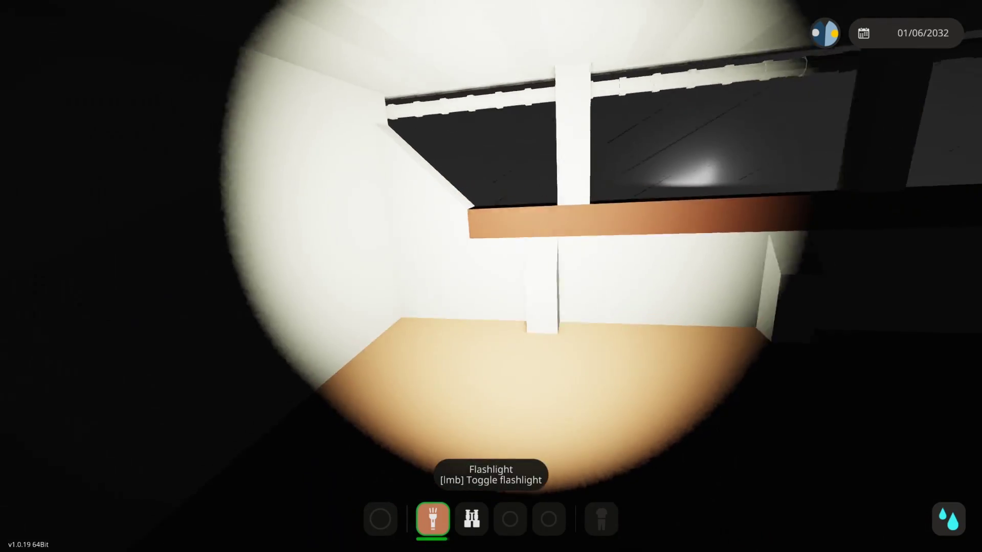
key("w")
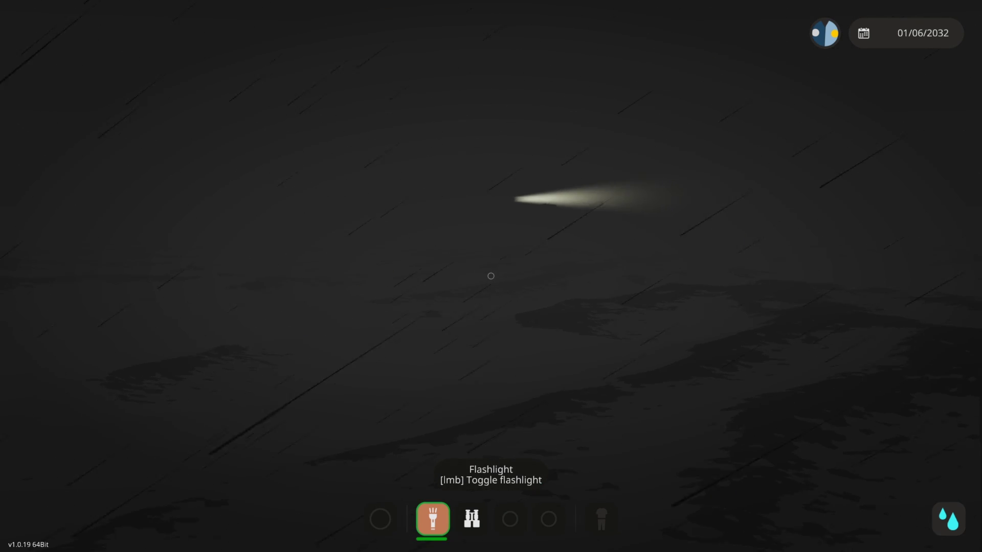
- Cross the deck into the orange-walled cabin, pass the stairs and exit beside the lifeboats
key("s")
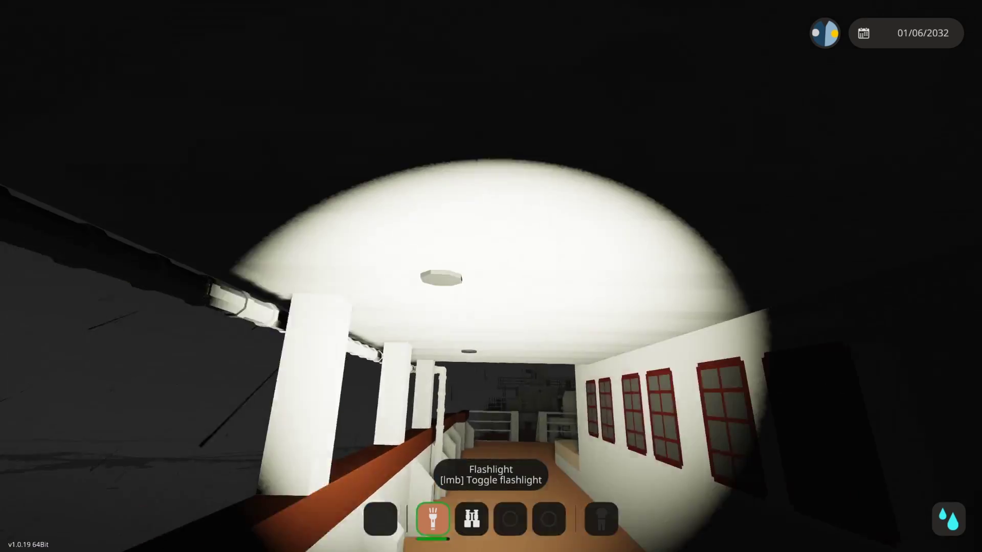
key("w")
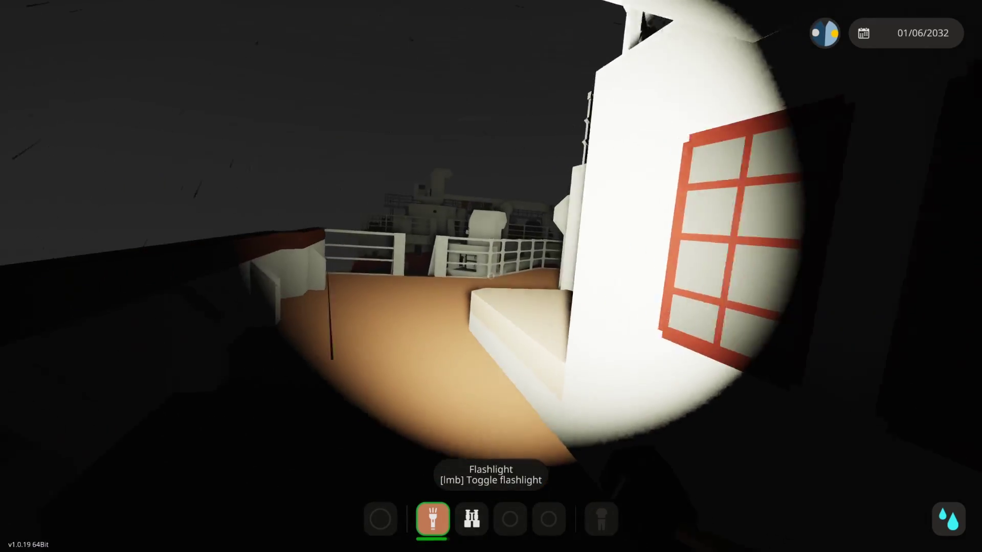
key("w")
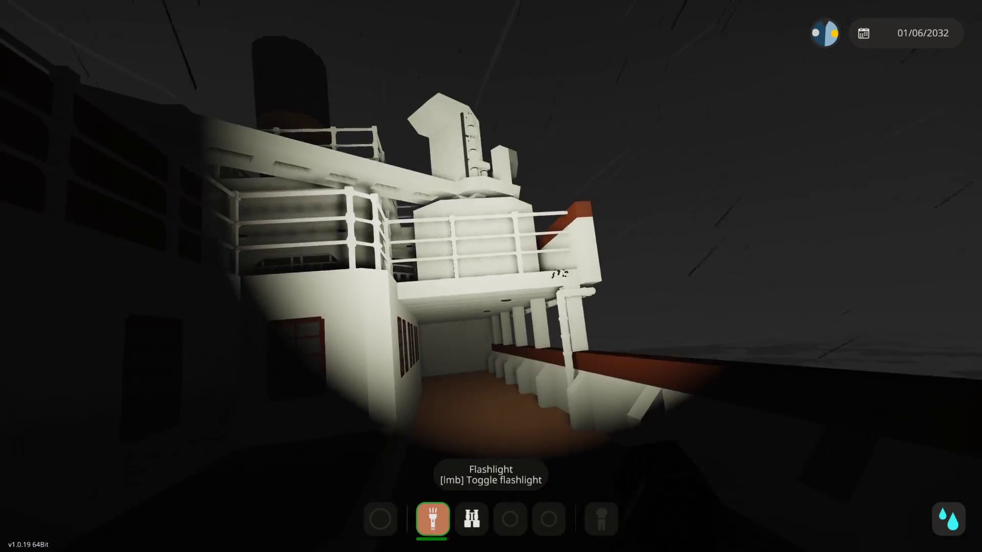
key("w")
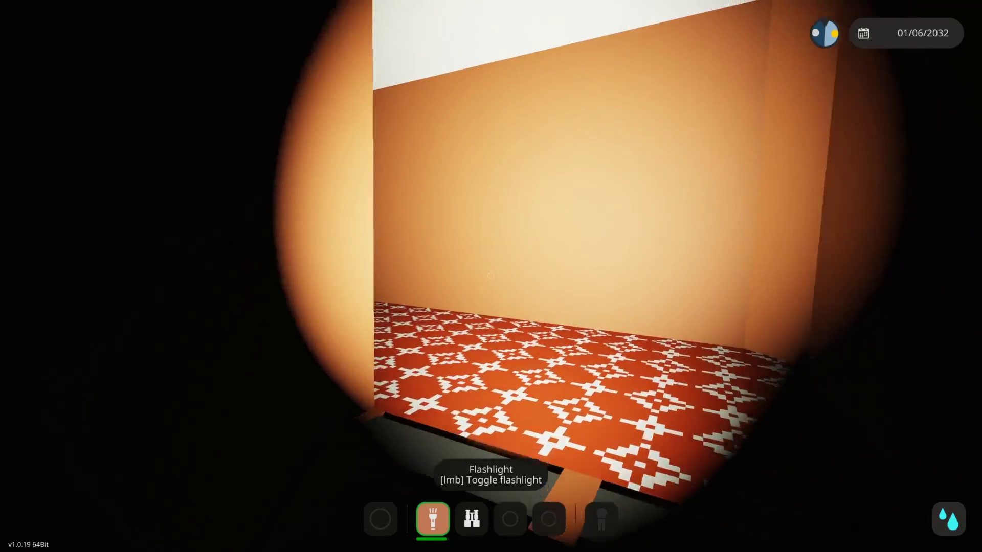
key("w")
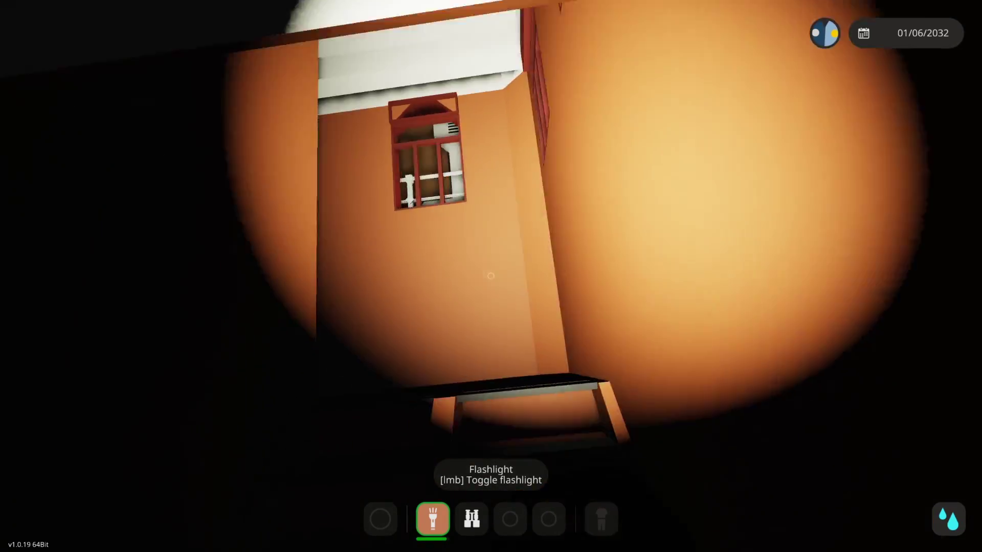
key("w")
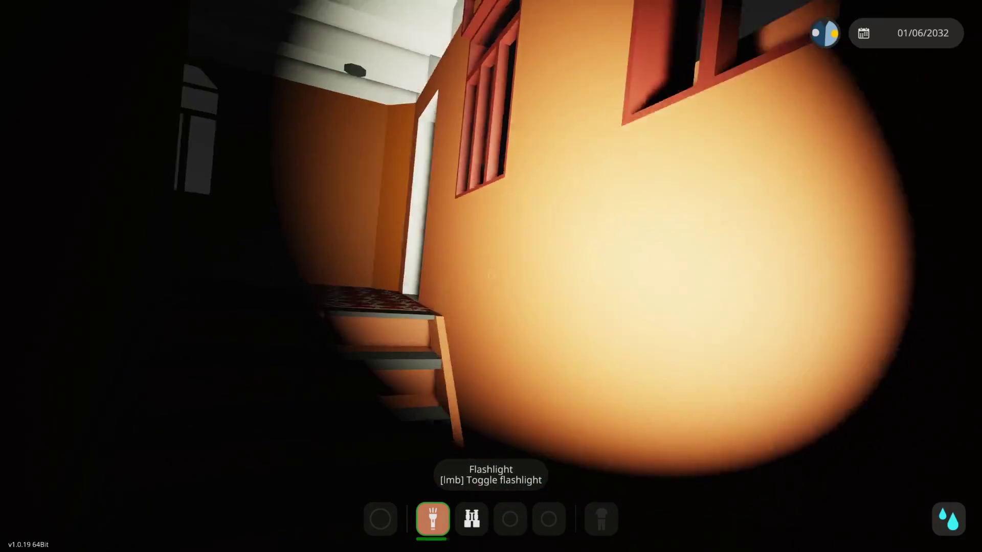
key("w")
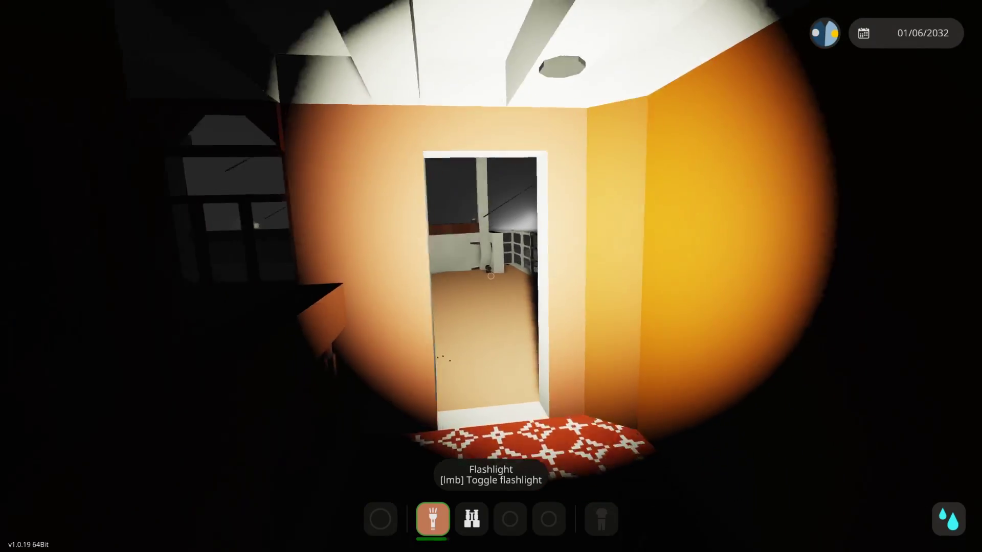
key("w")
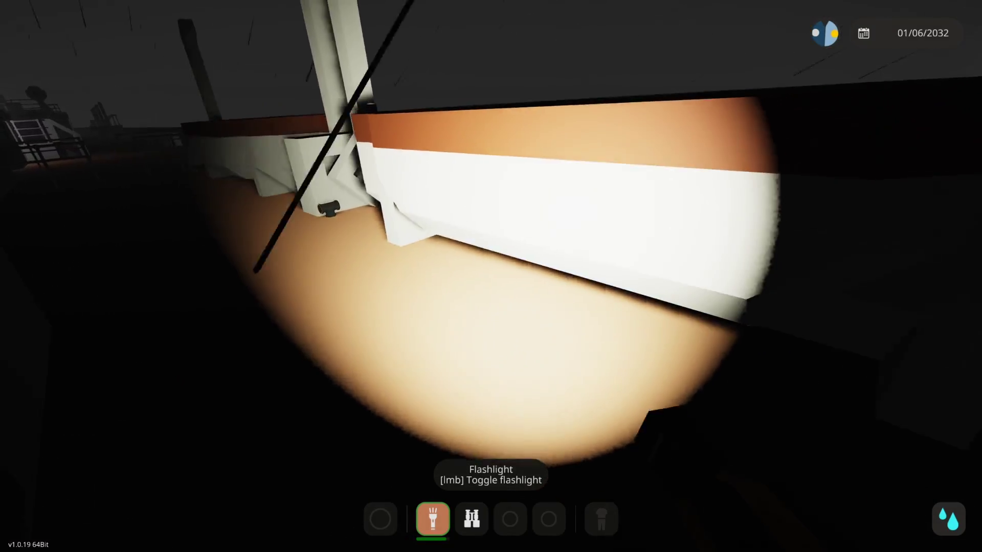
- Walk along the deck wall past the lifeboat frame and the near davits
key("w")
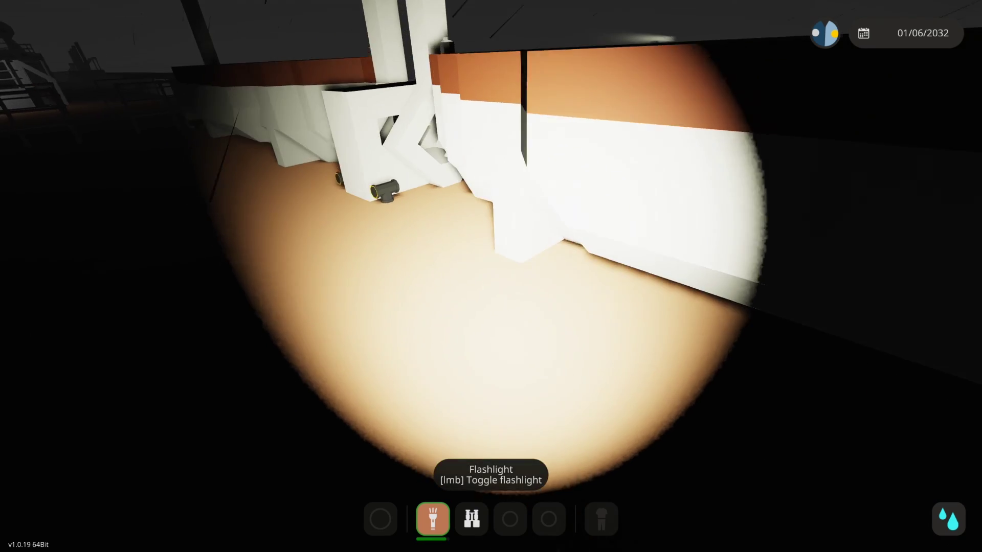
key("w")
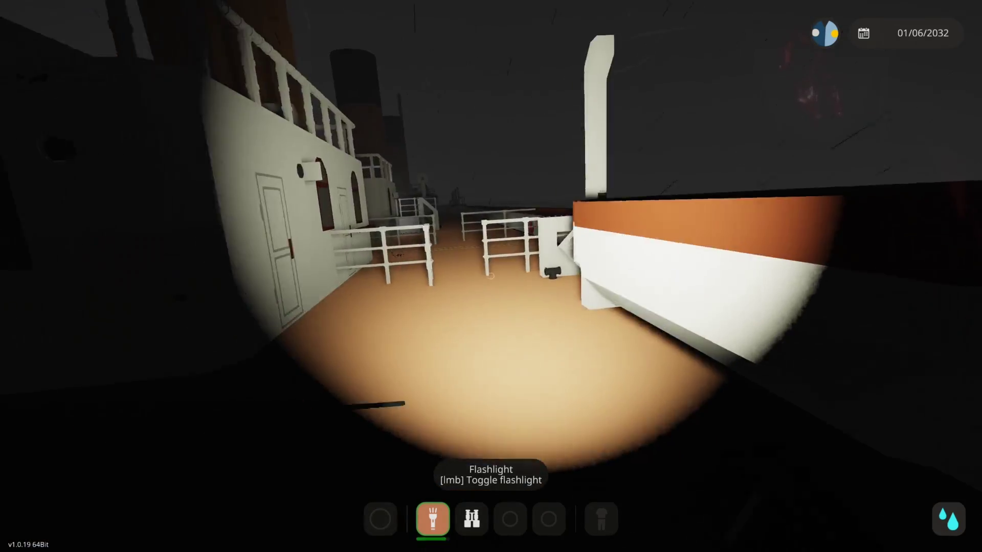
key("w")
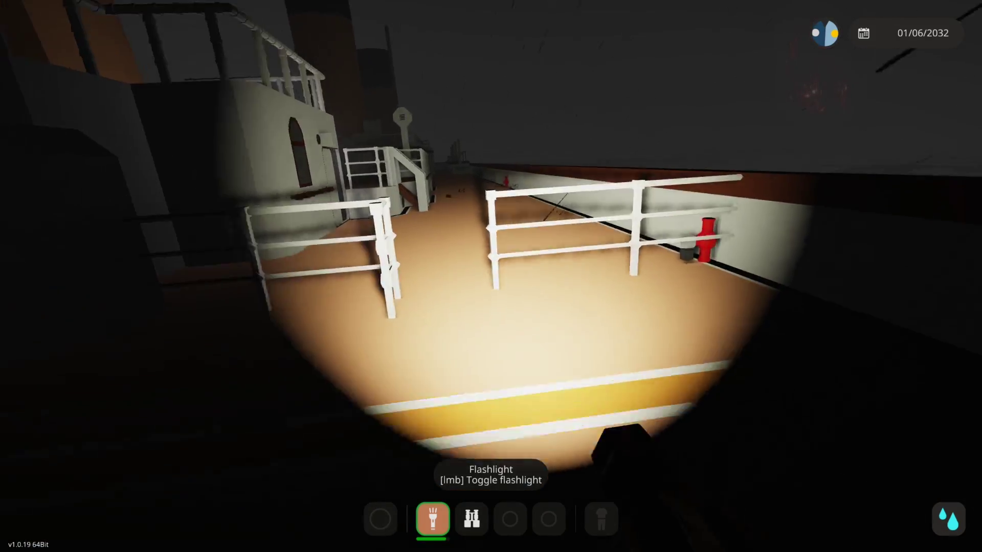
key("w")
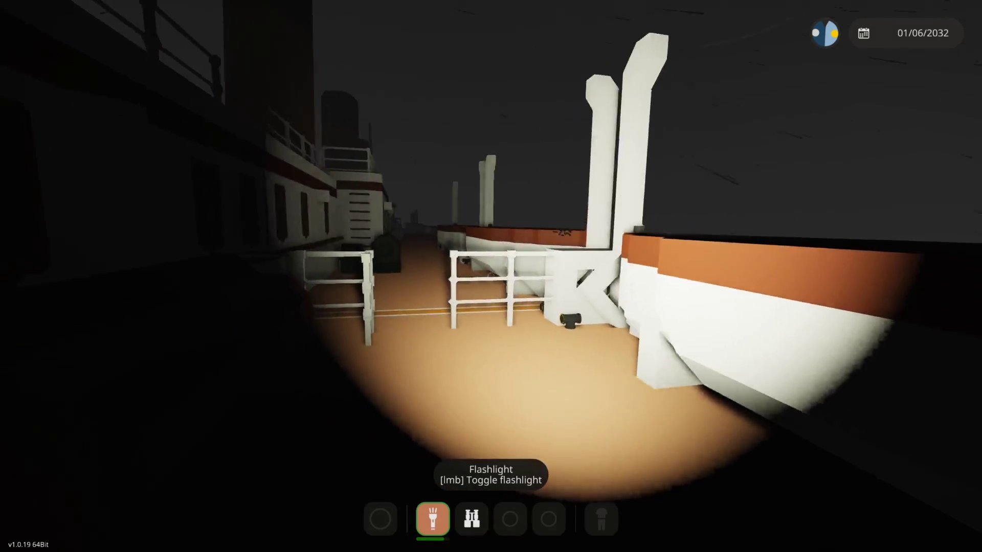
key("w")
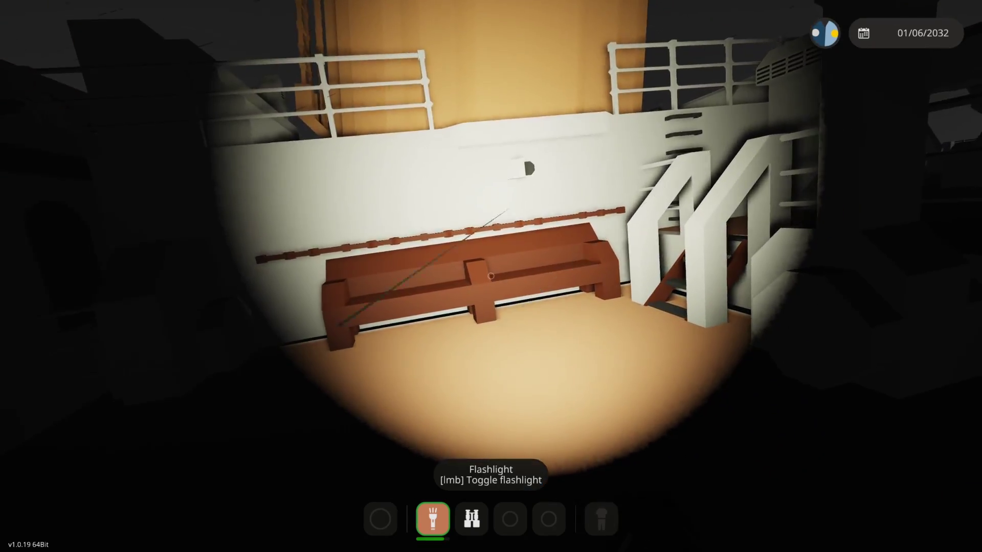
- Climb the white stairs to the upper deck and reach the white fixture by the rail
key("w")
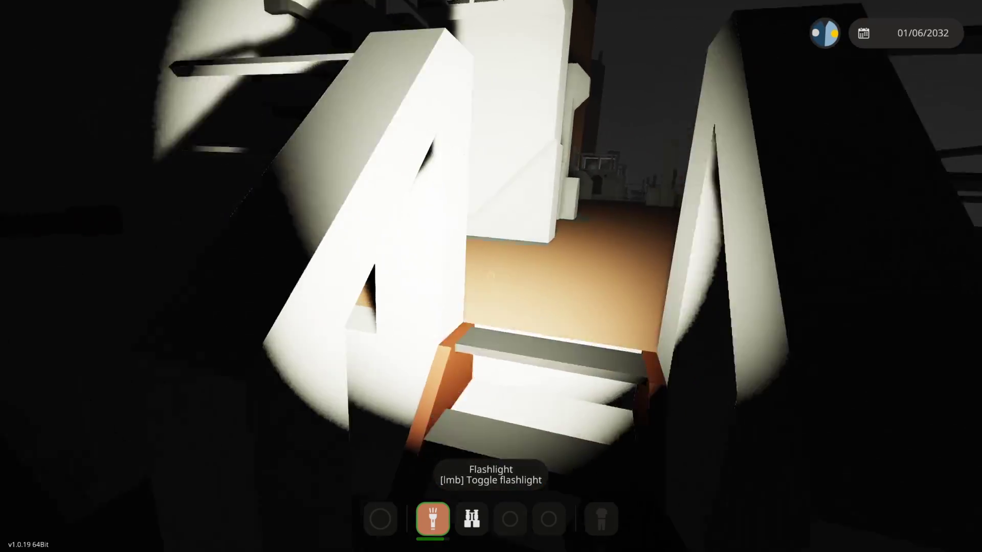
key("w")
key("w")
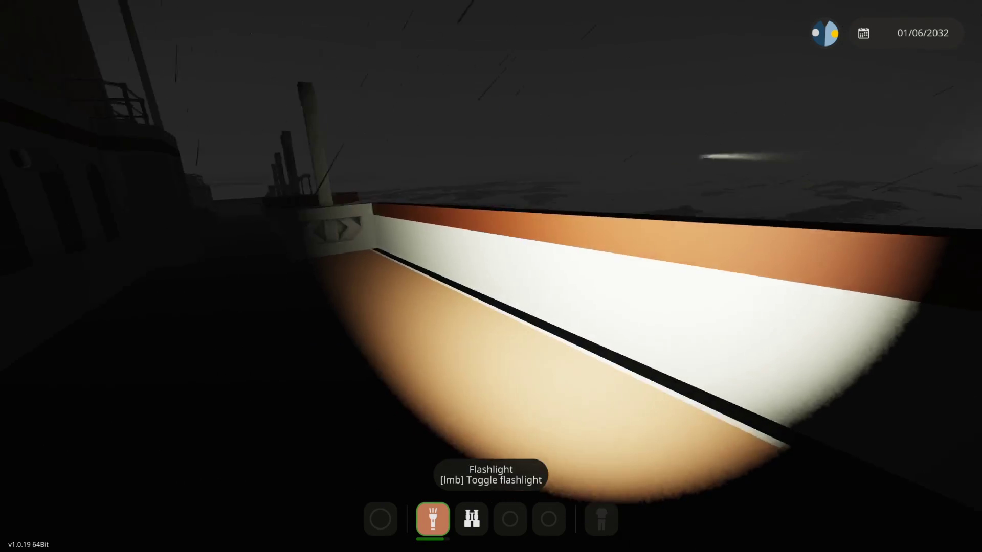
key("w")
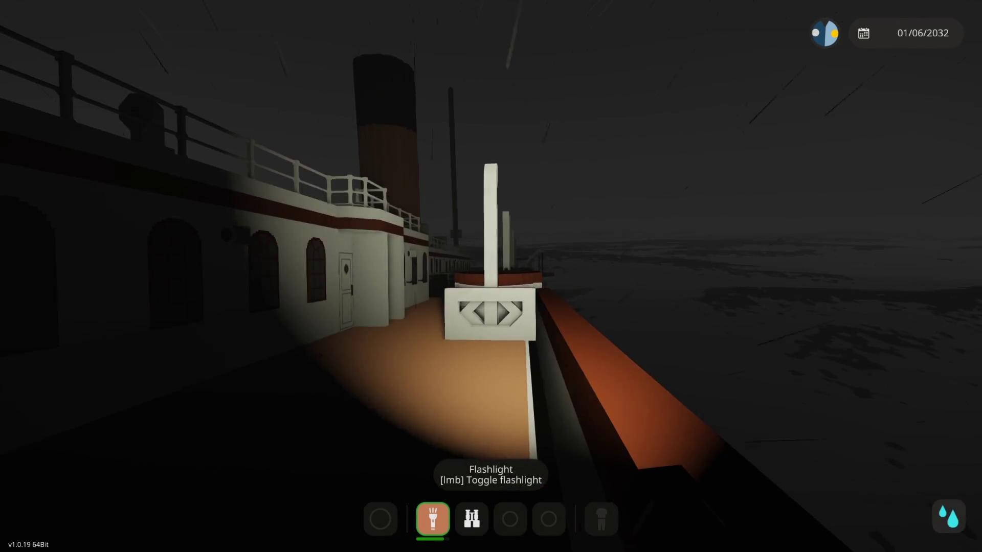
key("w")
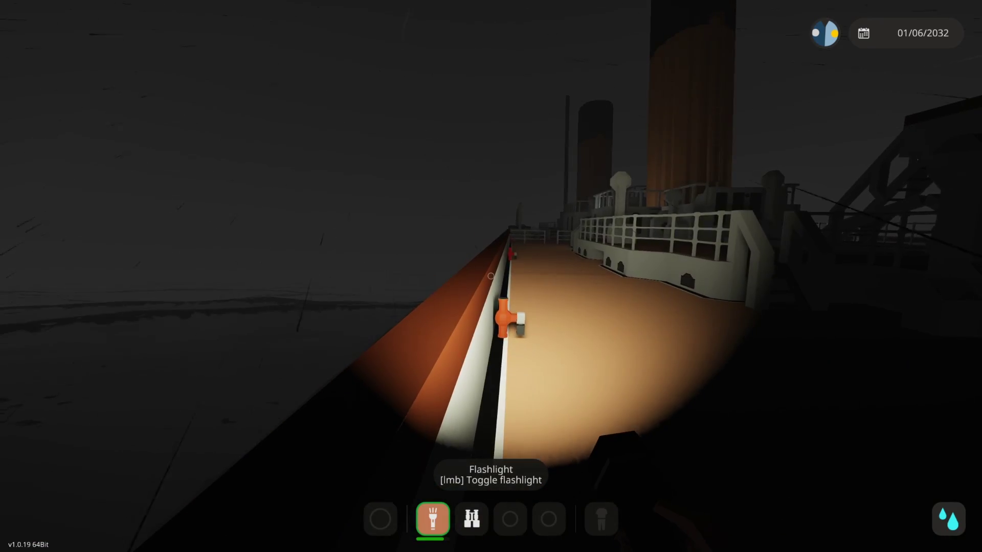
key("w")
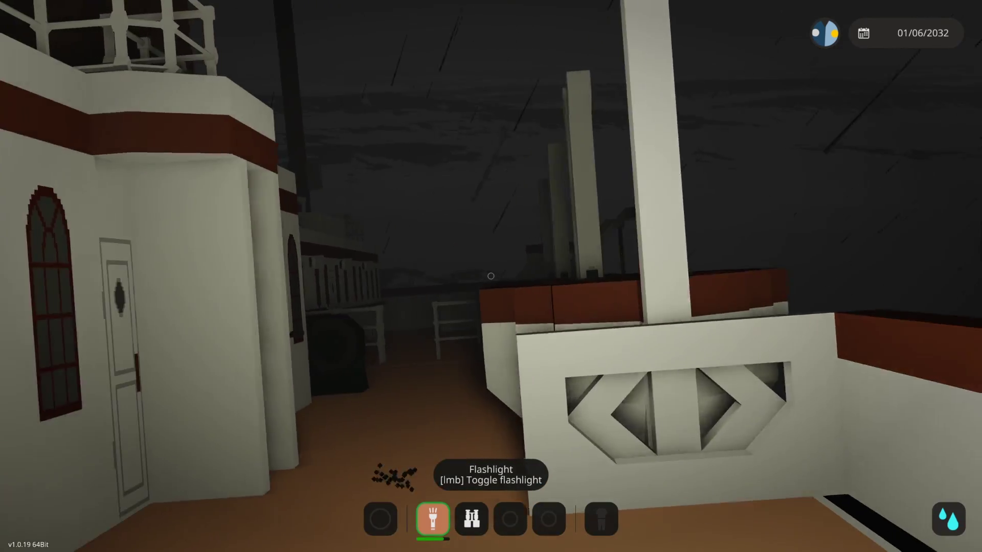
- Toggle the flashlight off and back on while starting forward along the deck
left_click(492, 276)
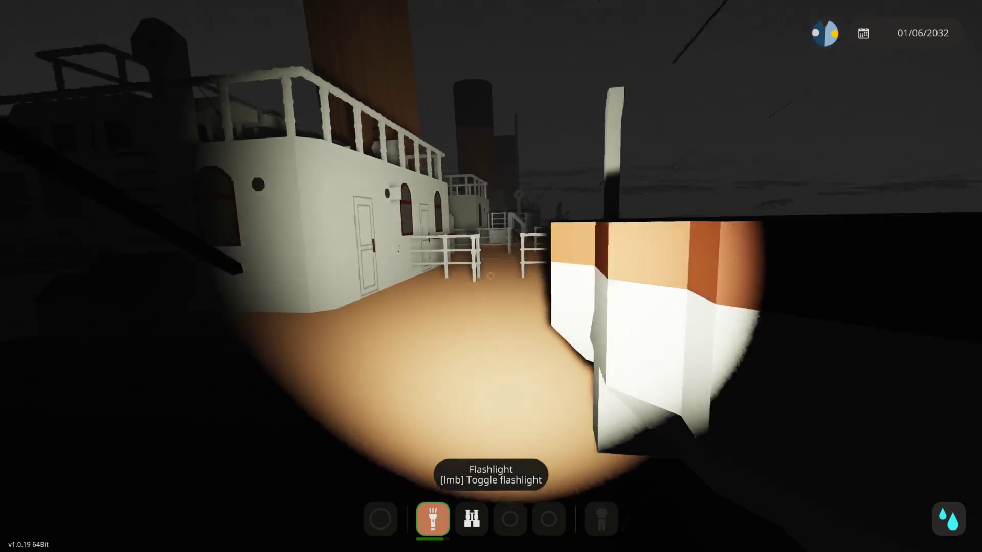
left_click(491, 275)
key("w")
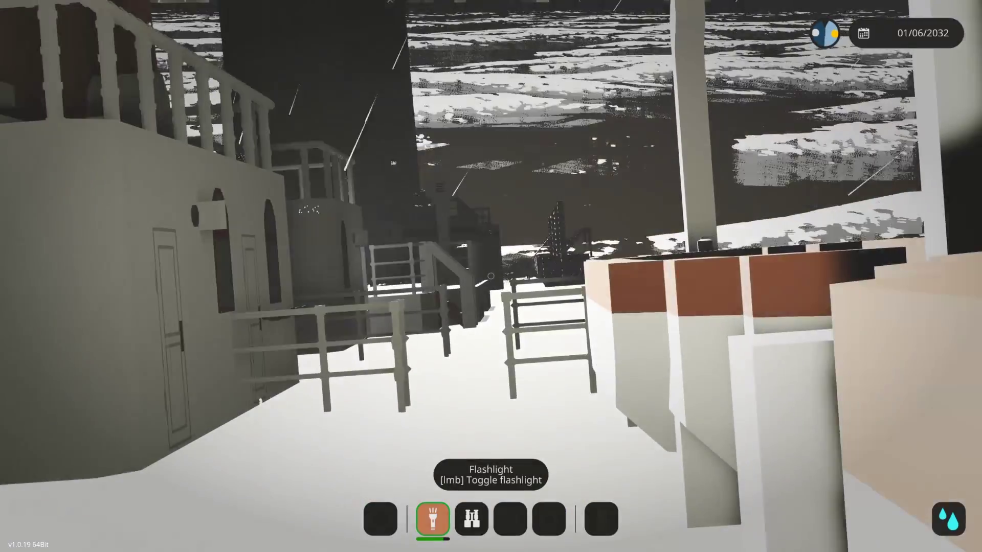
left_click(492, 276)
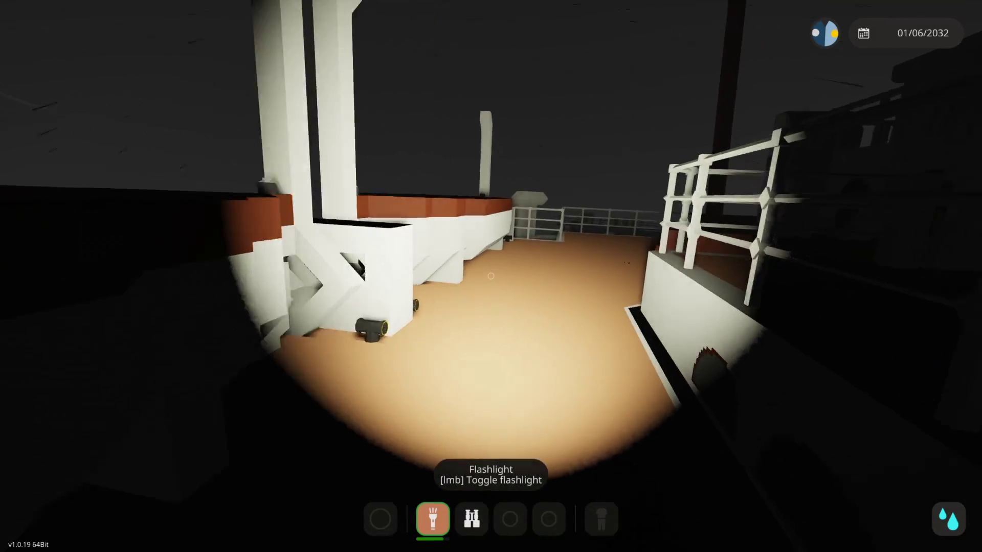
- Light the orange mast, railing-side chair and stairwell railing, then head for the red bulwark
key("w")
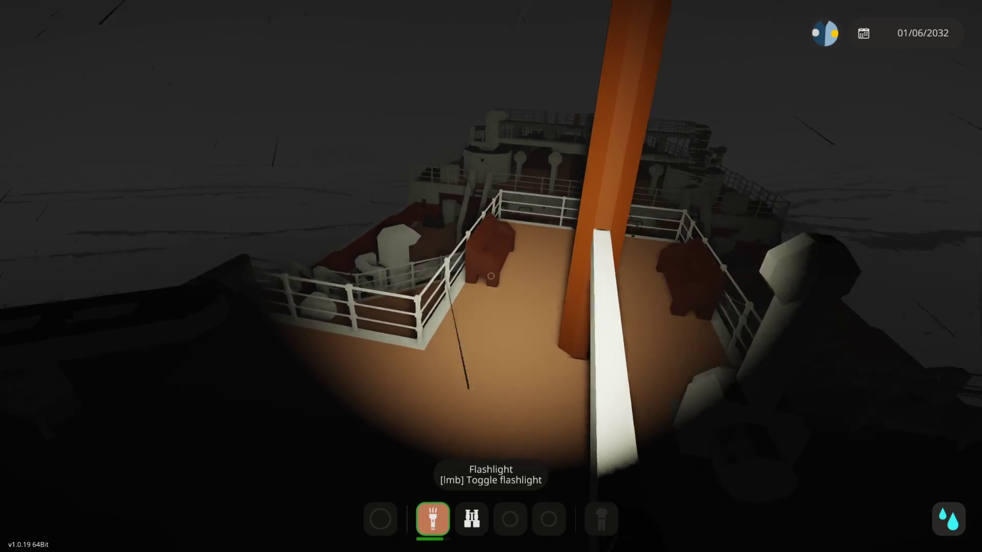
key("w")
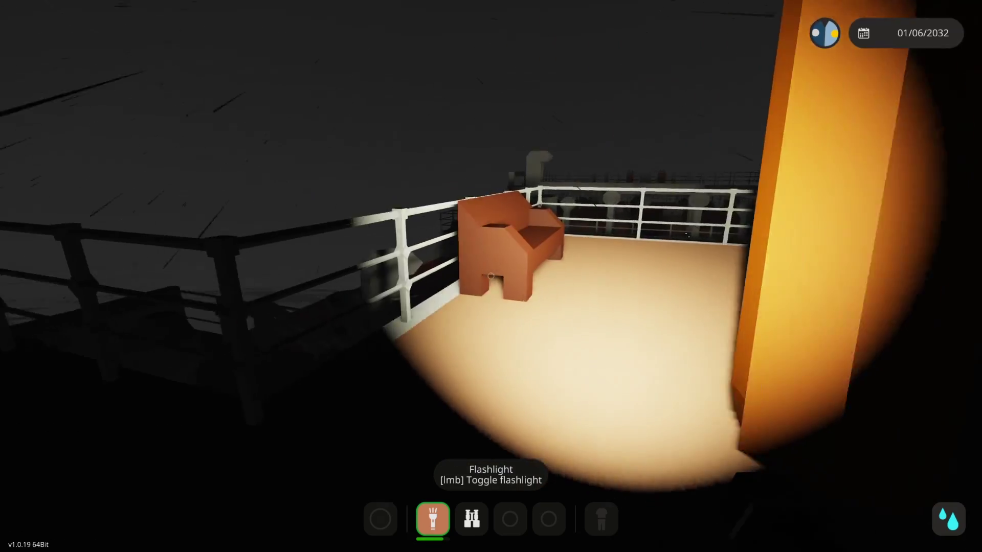
key("w")
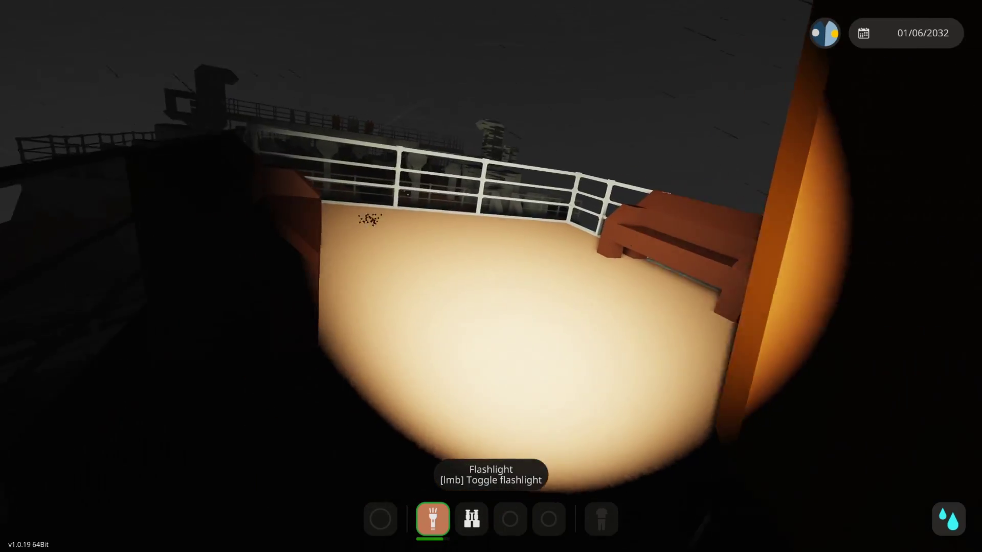
key("w")
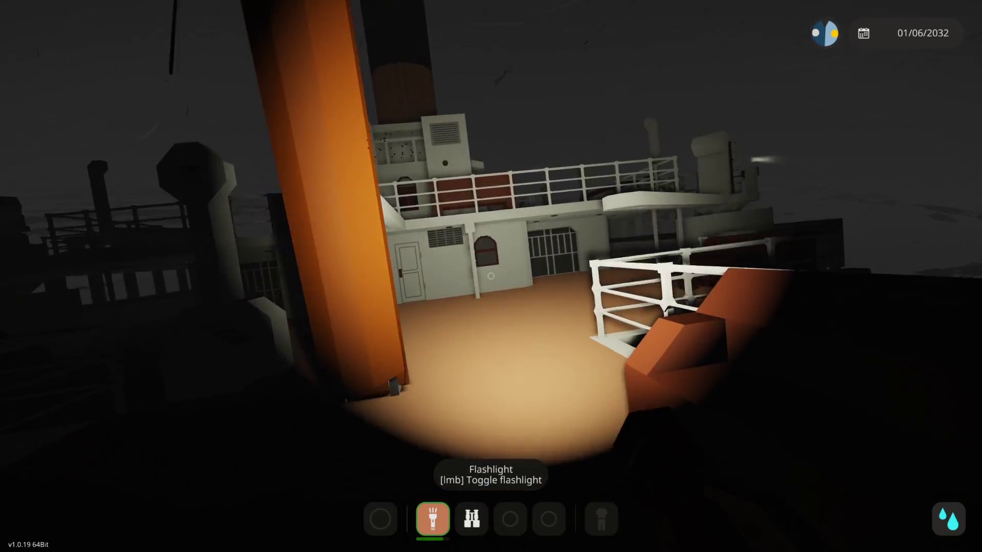
key("w")
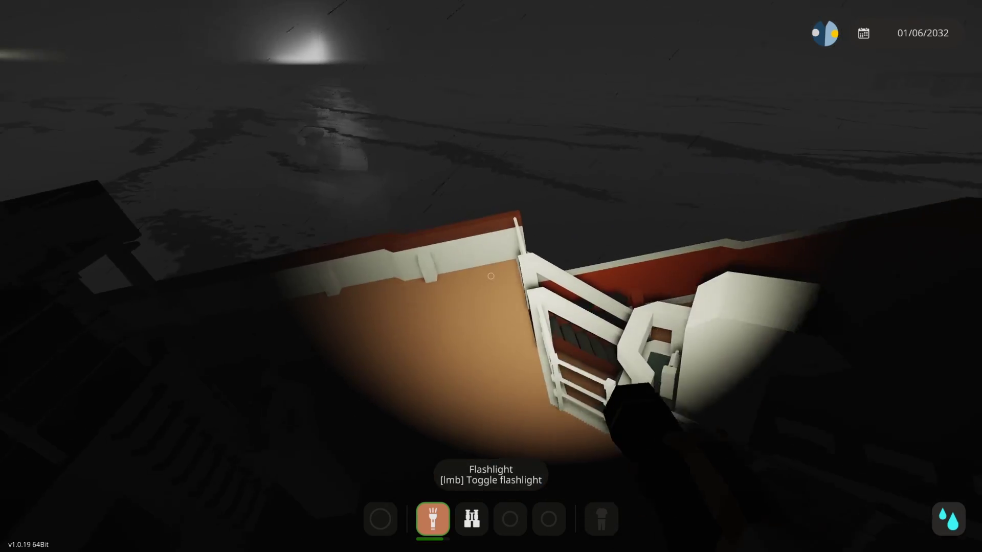
key("w")
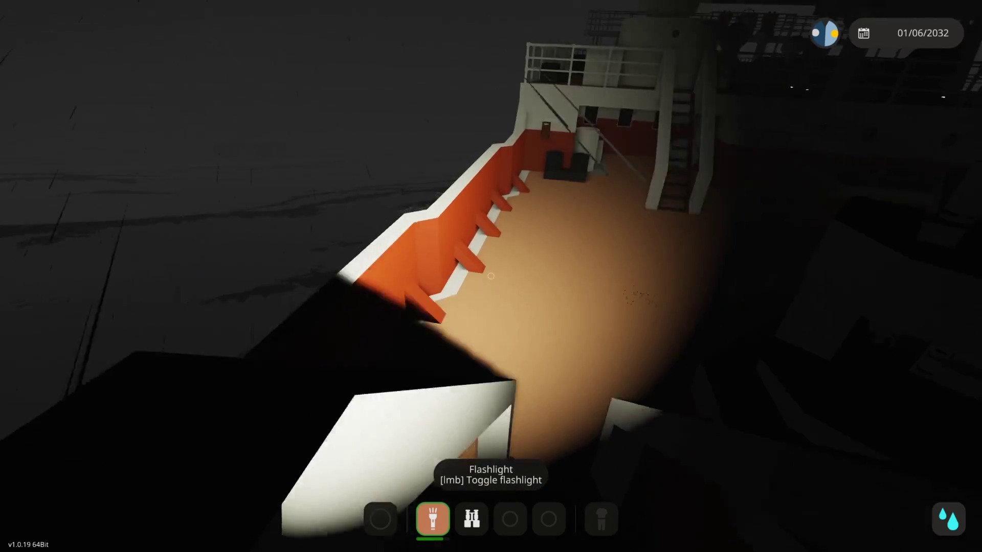
key("w")
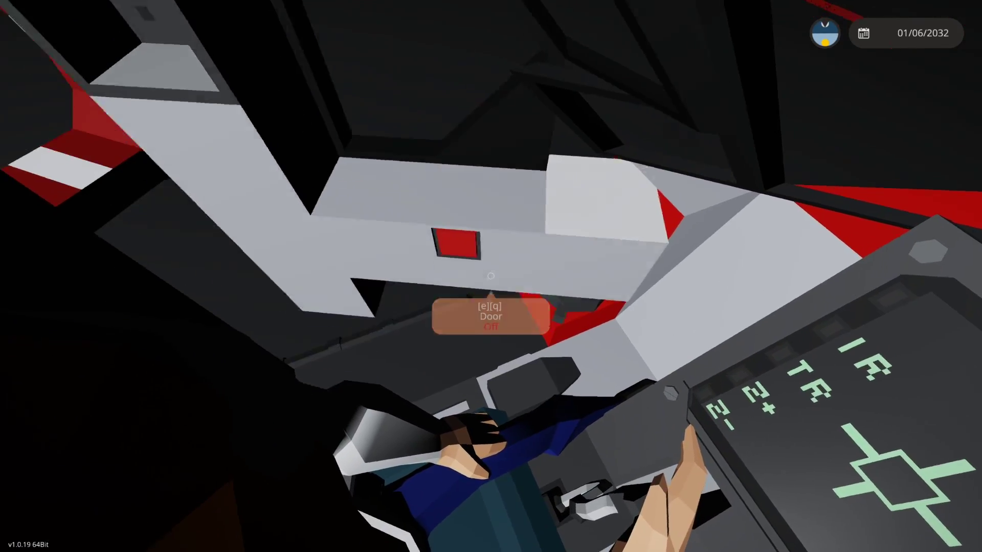
- Exit the helicopter into the hangar and switch on the flashlight from slot 2
key("e")
key("w")
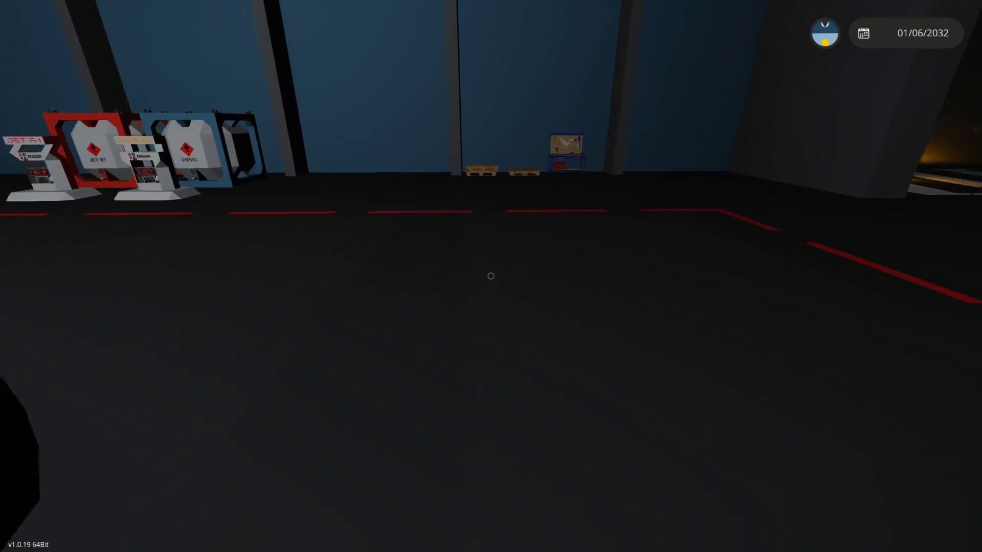
key("w")
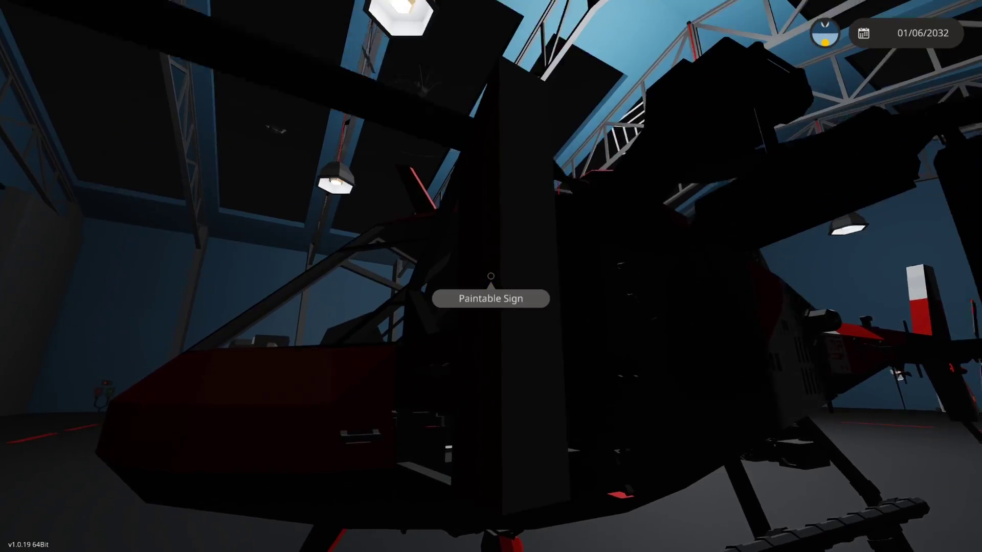
key("2")
left_click(491, 276)
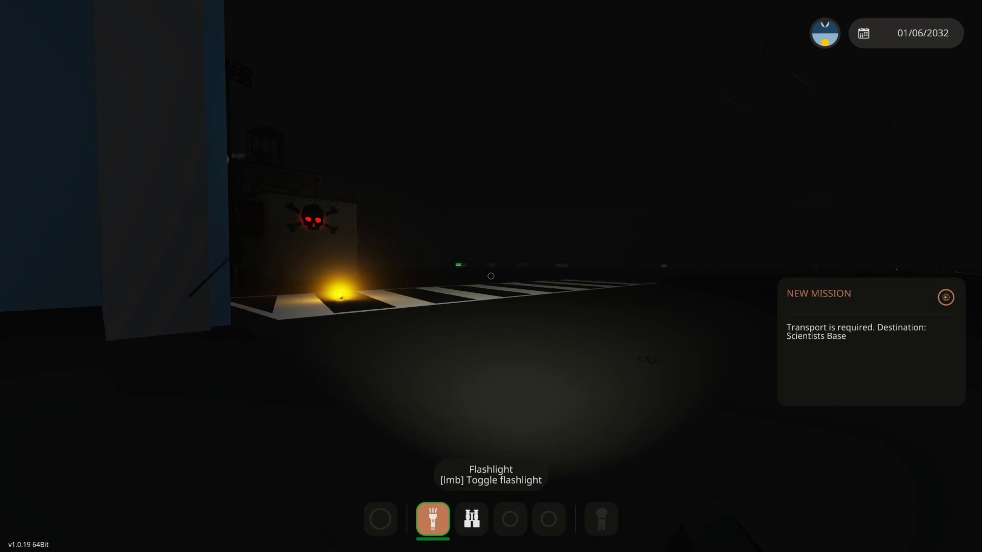
- Cross the crosswalk to the skull building's ghost-decorated entrance, then step back to view it
key("w")
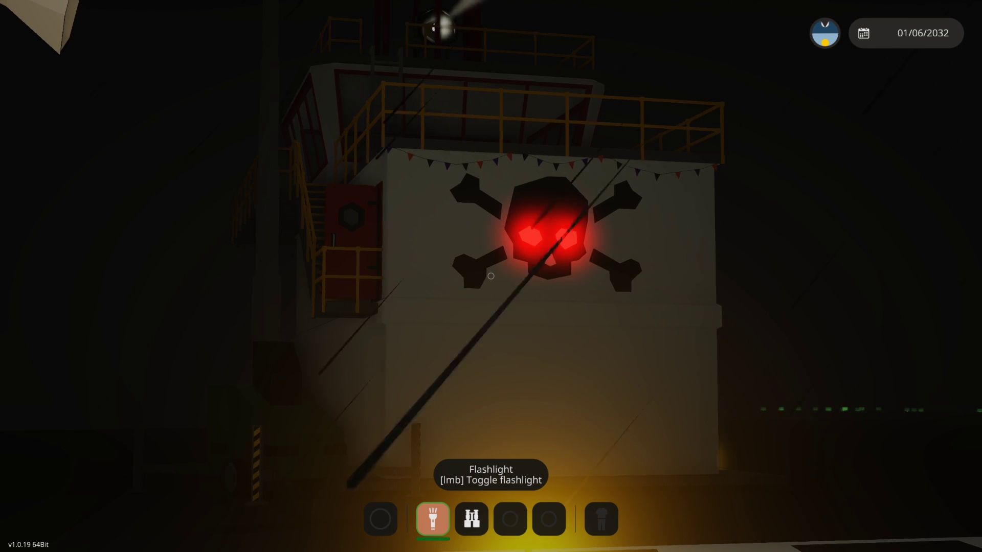
key("w")
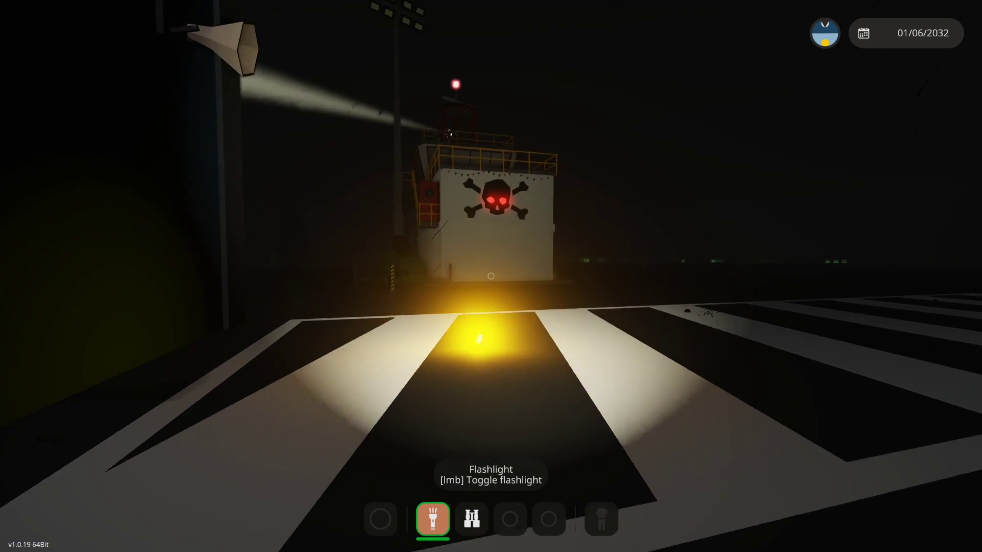
key("w")
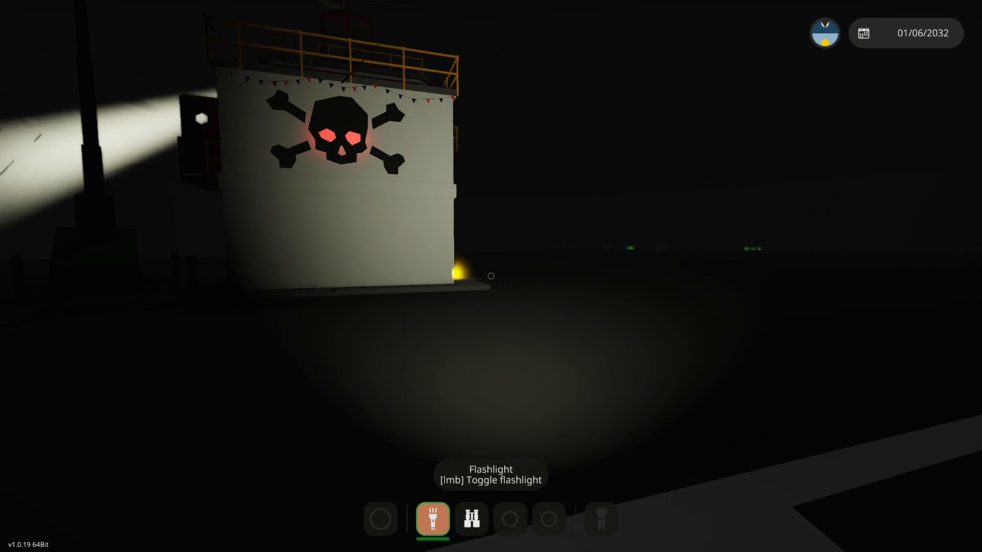
key("w")
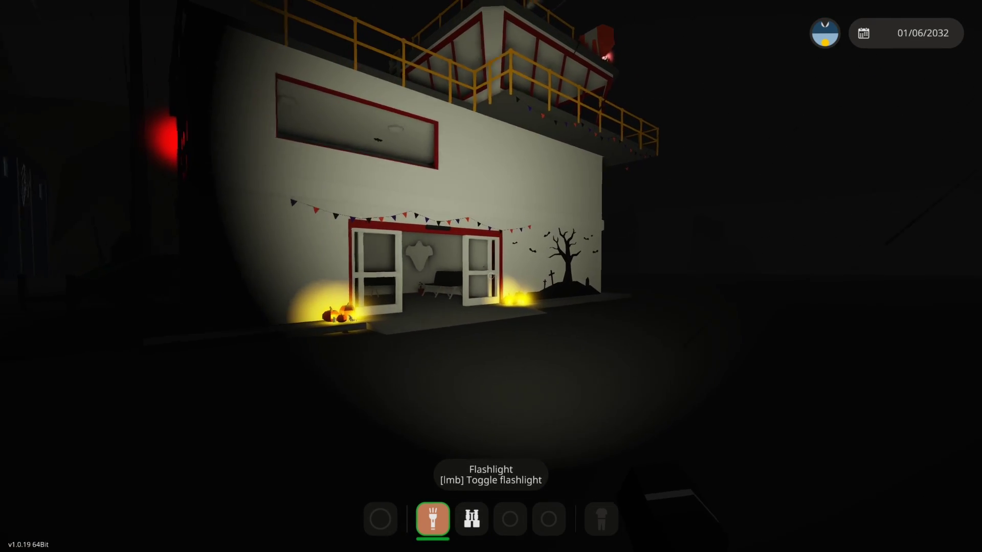
key("w")
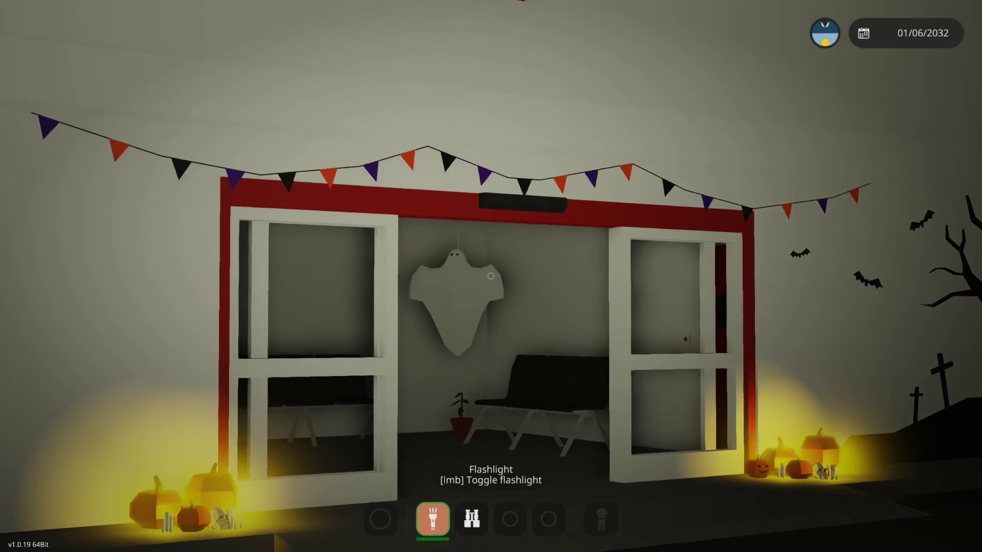
key("s")
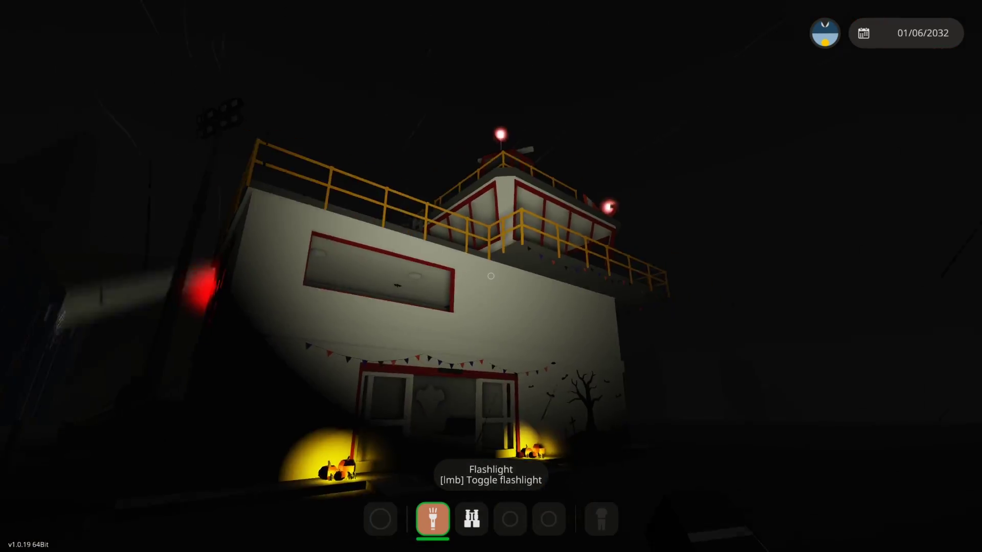
- Enter the lobby, switch on the stairwell lights by the red door, and climb the yellow-railed stairs
key("w")
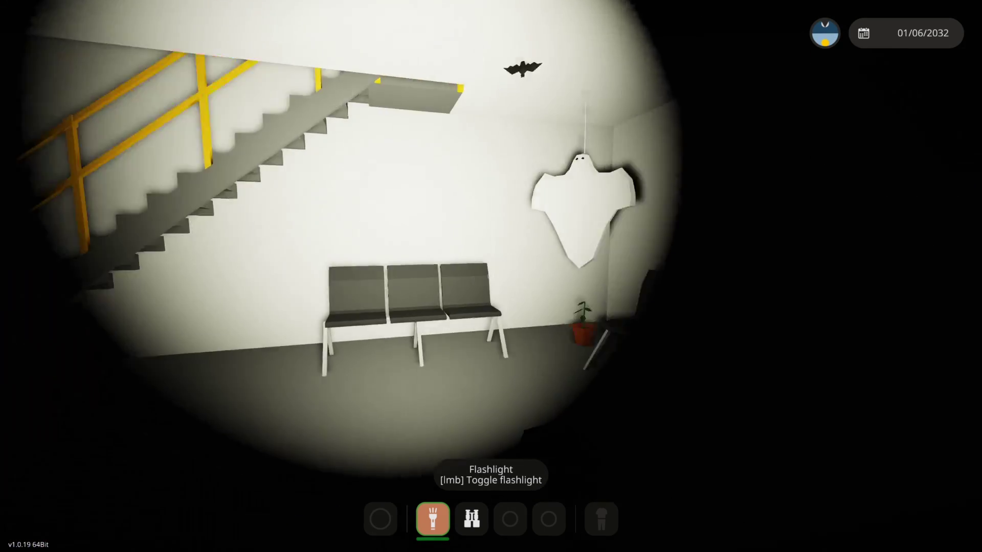
key("w")
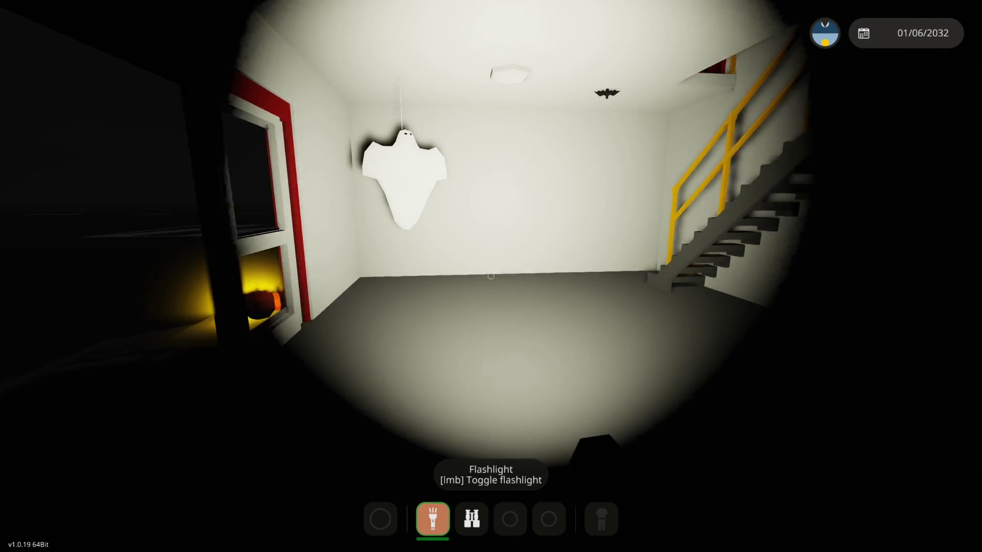
key("w")
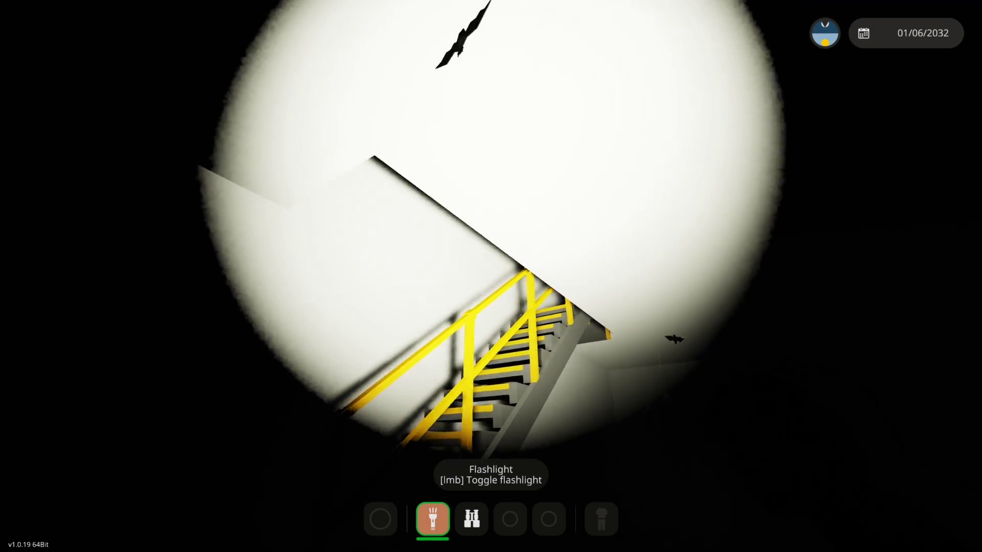
key("w")
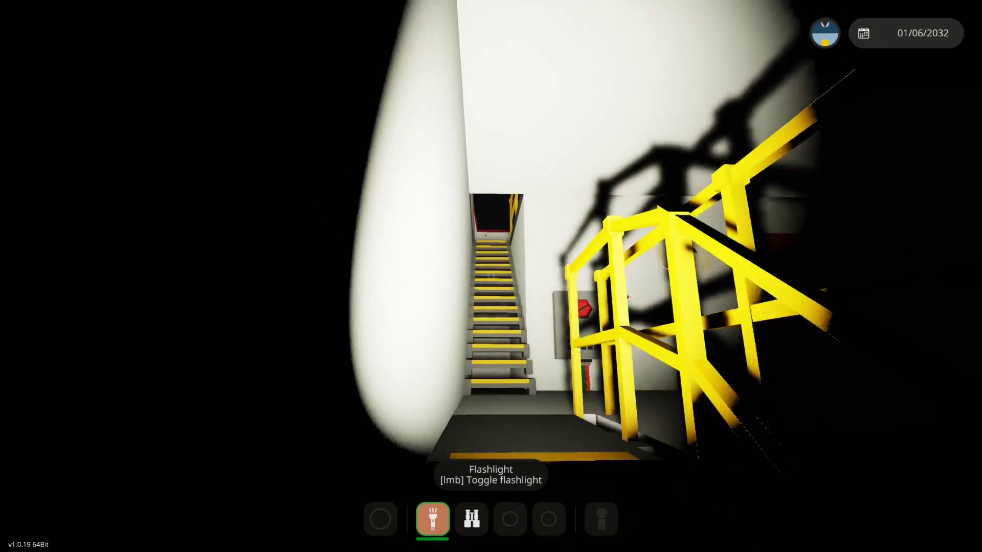
key("w")
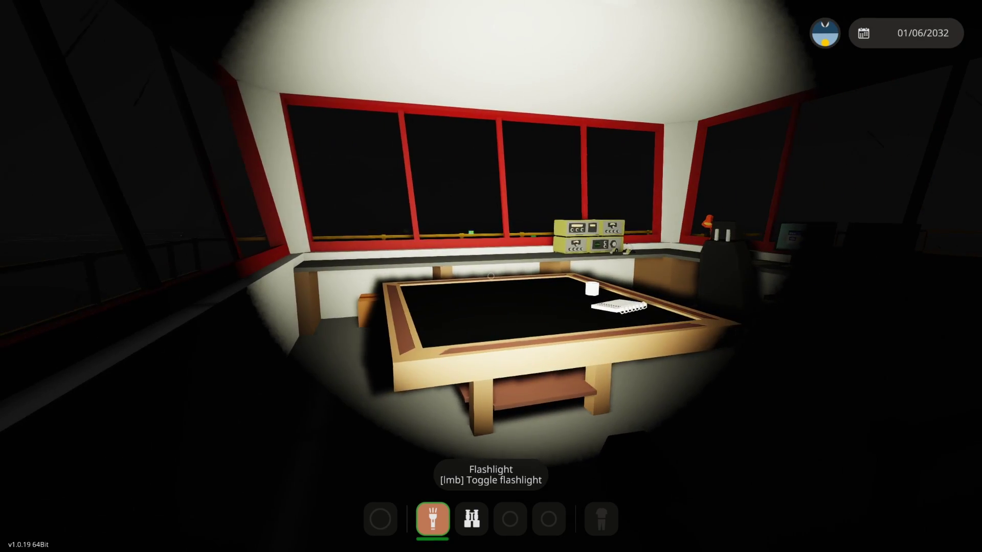
- Put the flashlight away with Q and wait in the control room for morning
key("q")
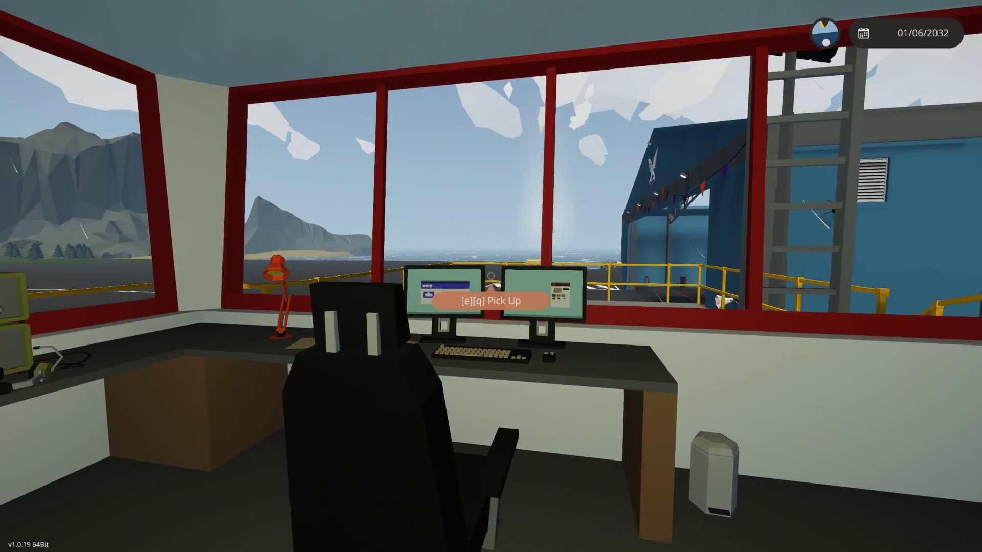
- Pick up the flashlight lying by the stair opening and descend to the lobby
key("w")
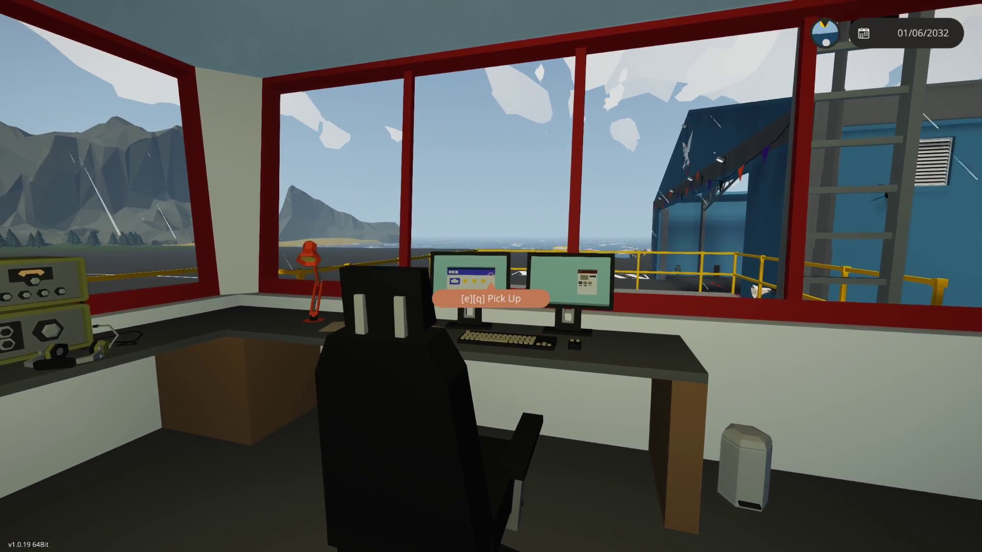
key("w")
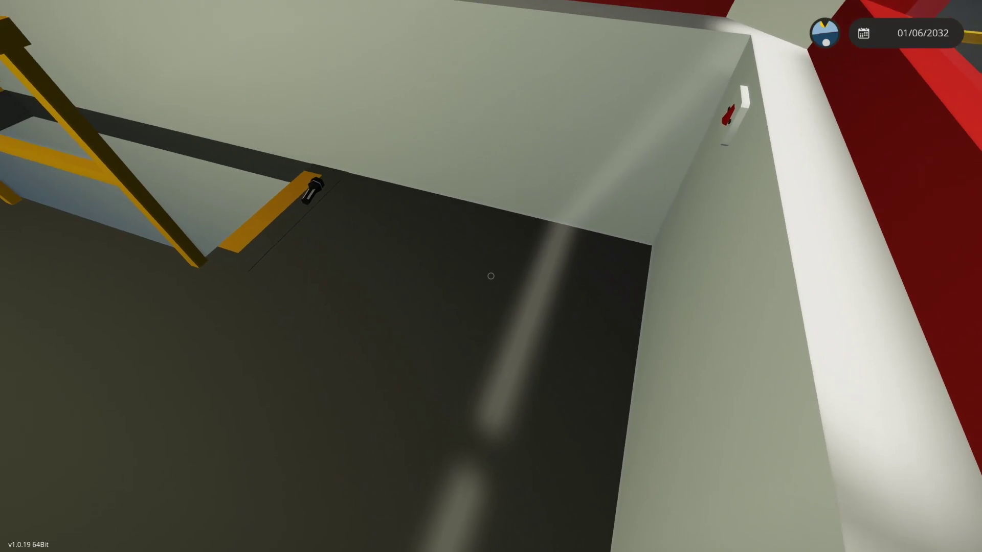
key("w")
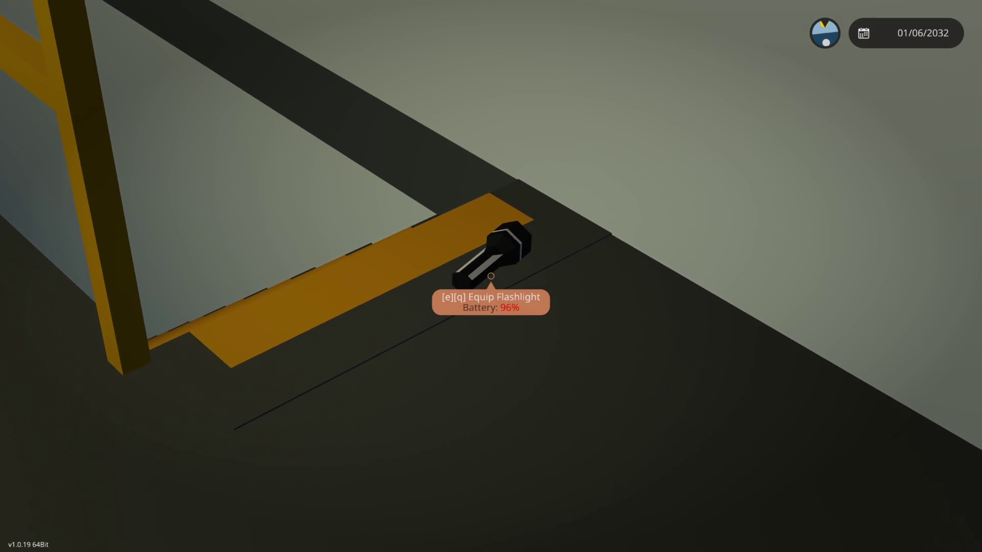
key("s")
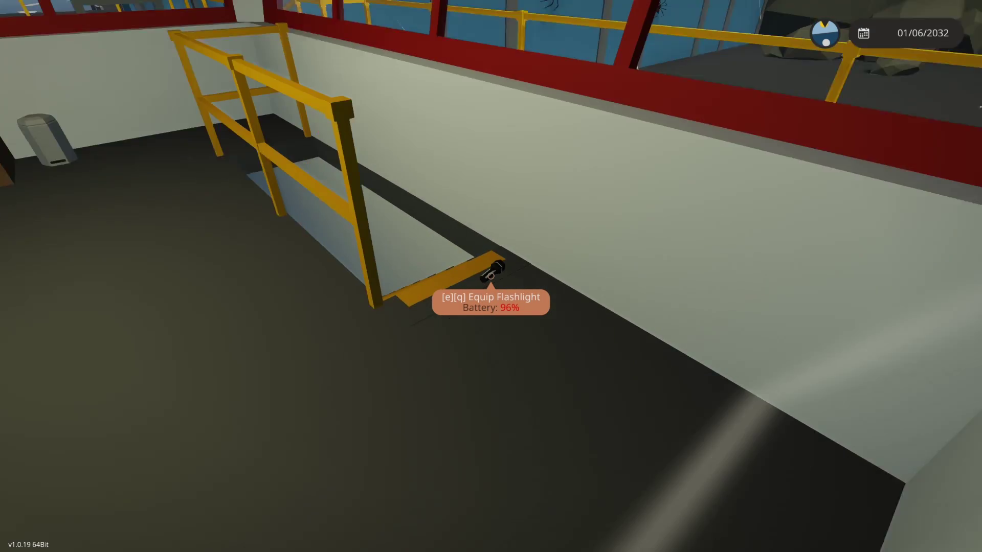
key("w")
key("e")
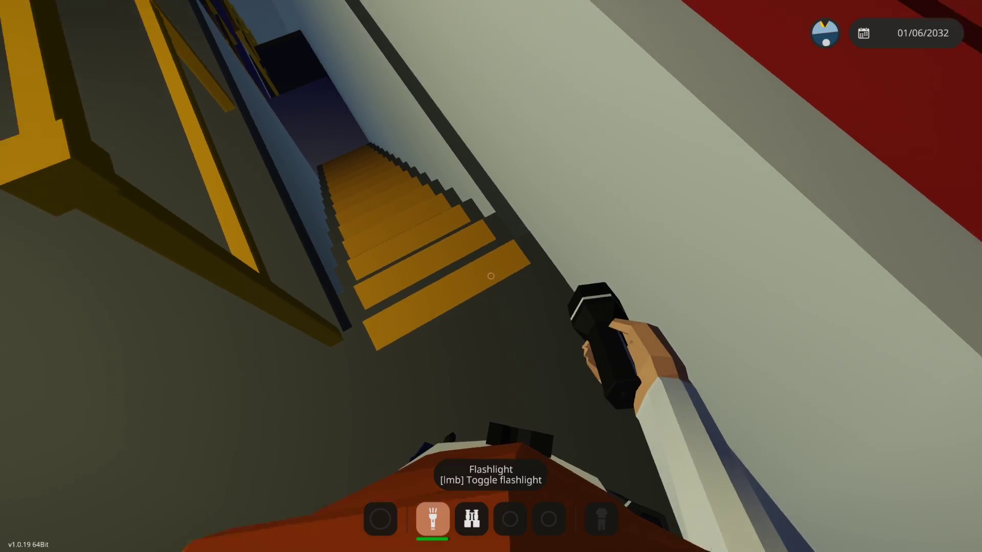
scroll(491, 276, "down", 1)
scroll(492, 276, "down", 1)
key("w")
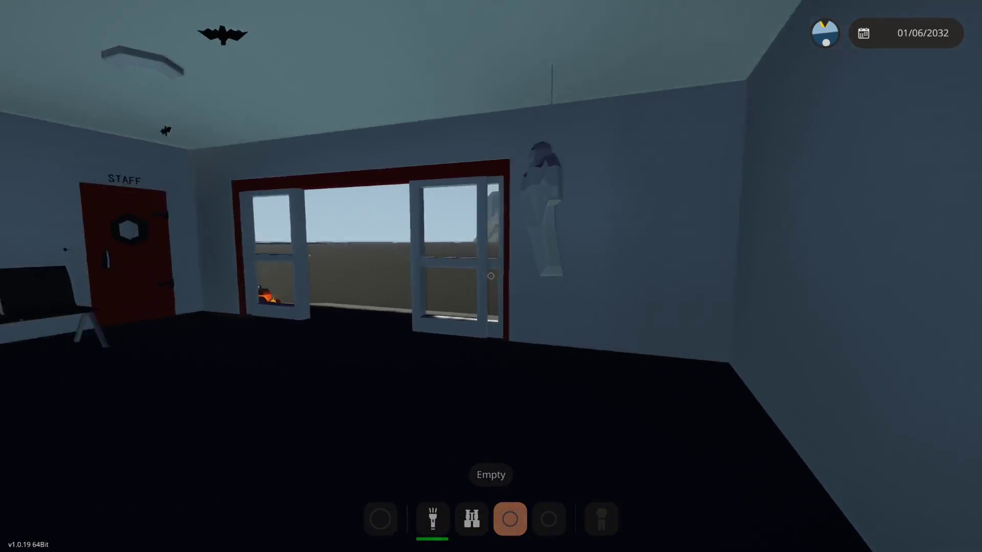
- Walk through the open glass entrance doors out into the daylight
key("w")
key("w")
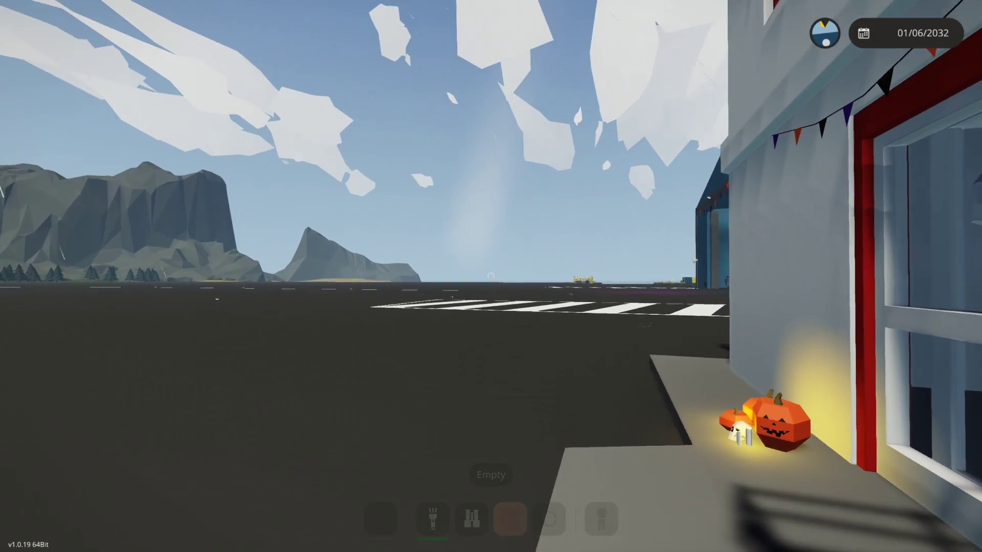